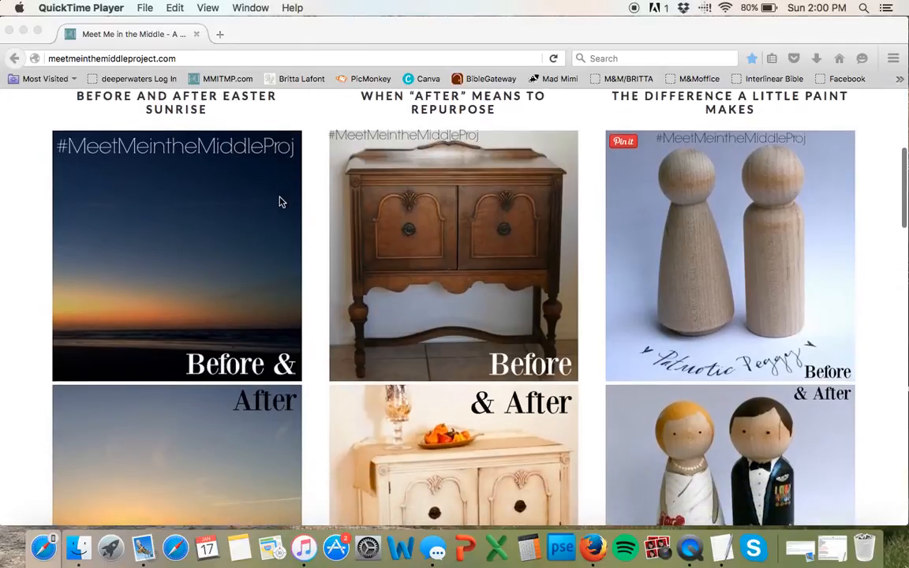
- Examine the sample before-and-after posts for curators on the Meet Me in the Middle page
scroll(280, 202, down, 1)
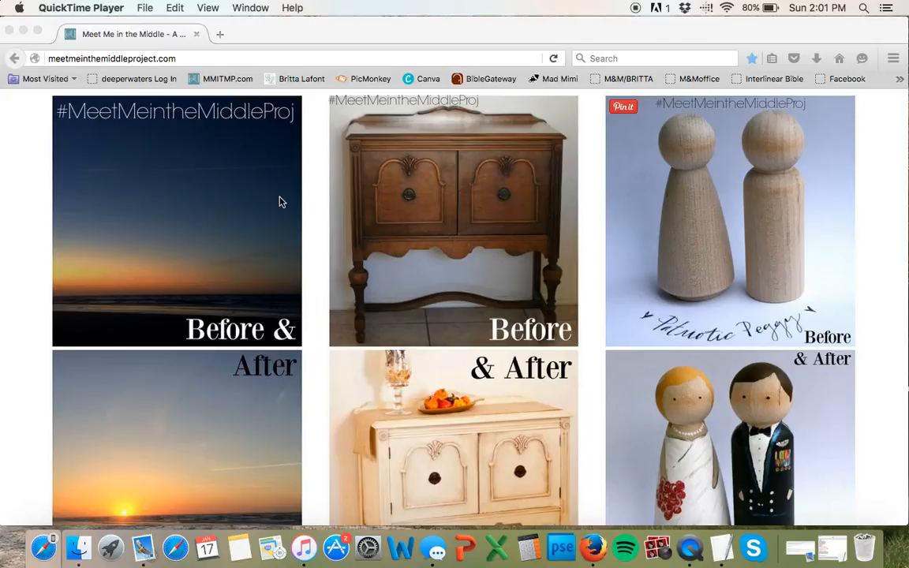
scroll(279, 202, down, 1)
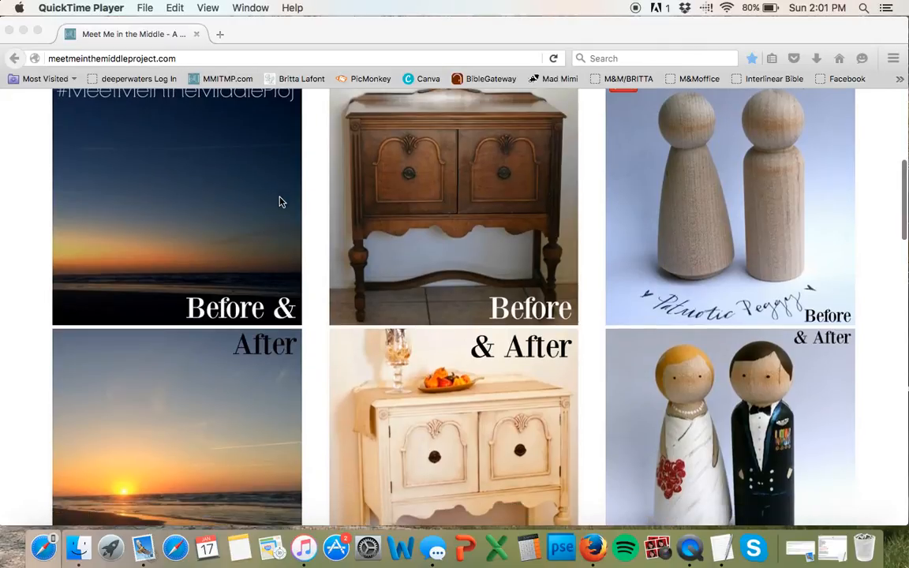
scroll(279, 202, down, 2)
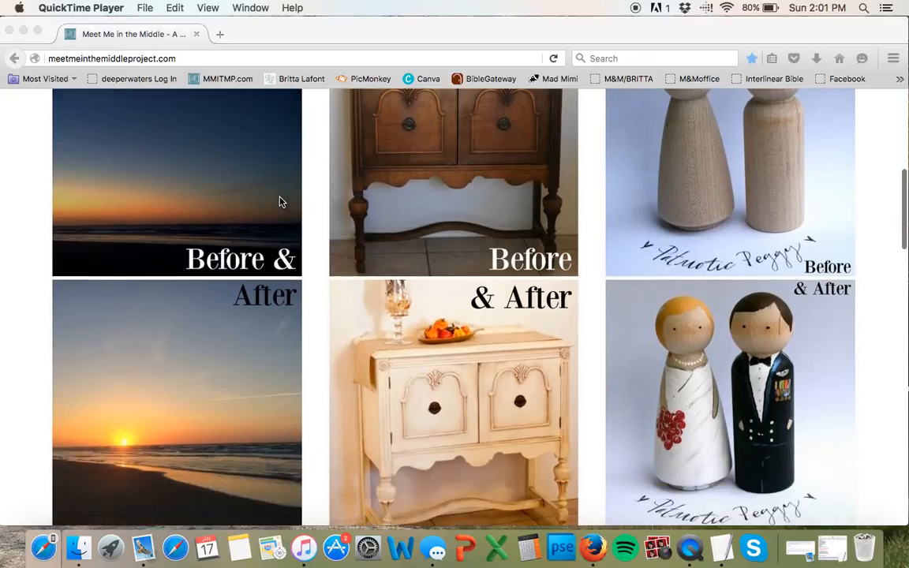
scroll(279, 202, down, 5)
scroll(279, 202, up, 5)
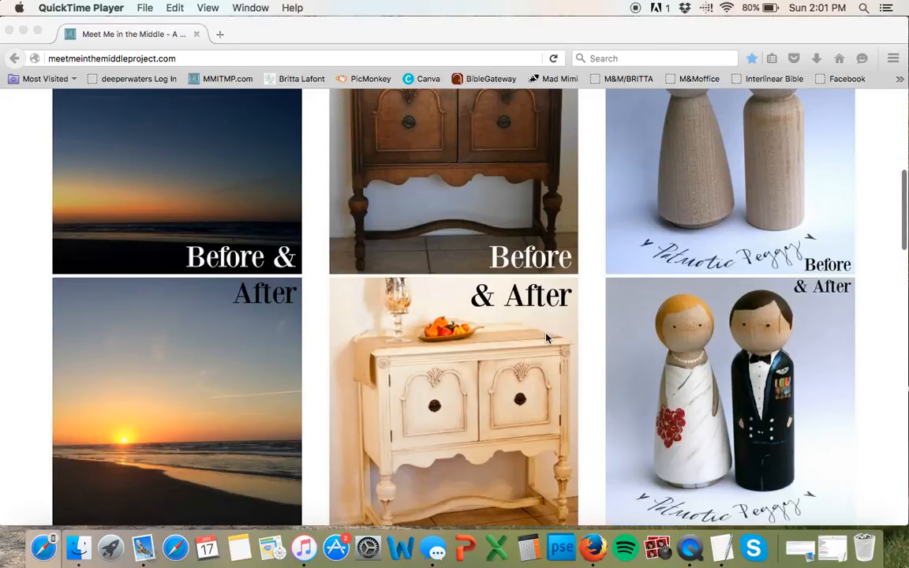
scroll(546, 337, up, 5)
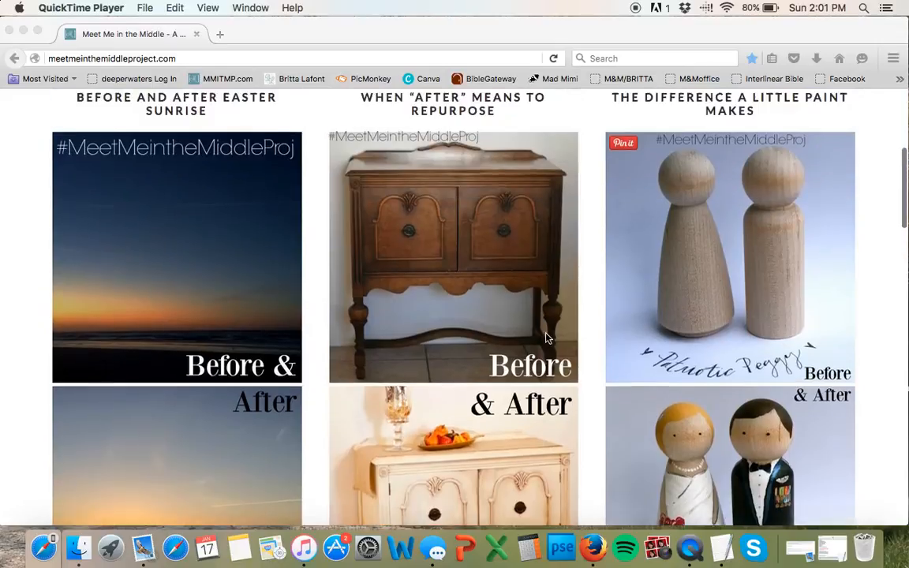
scroll(546, 337, down, 3)
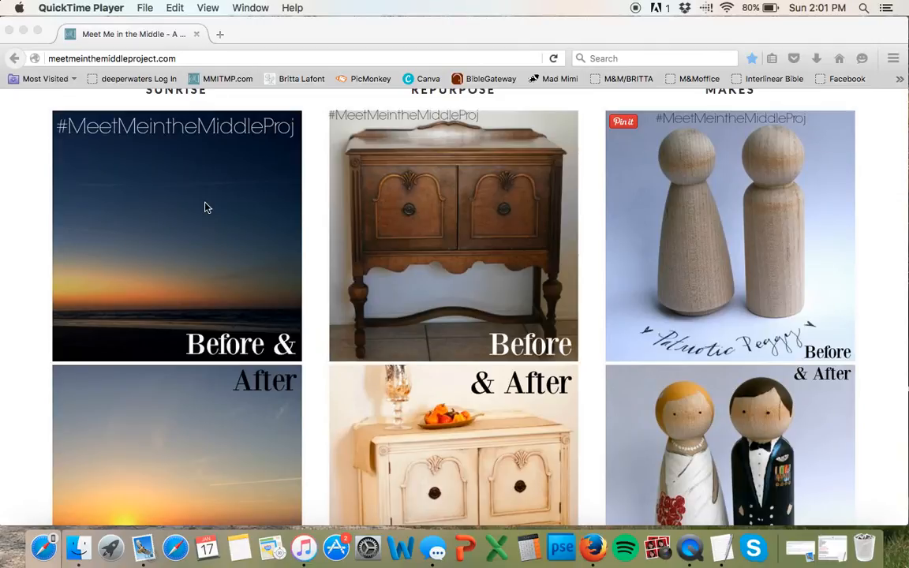
scroll(205, 208, down, 1)
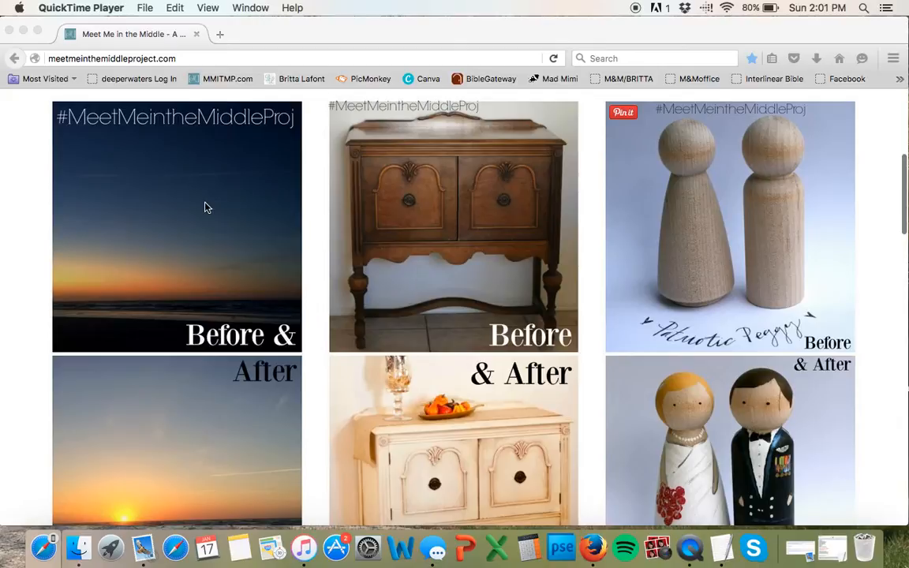
scroll(205, 208, down, 1)
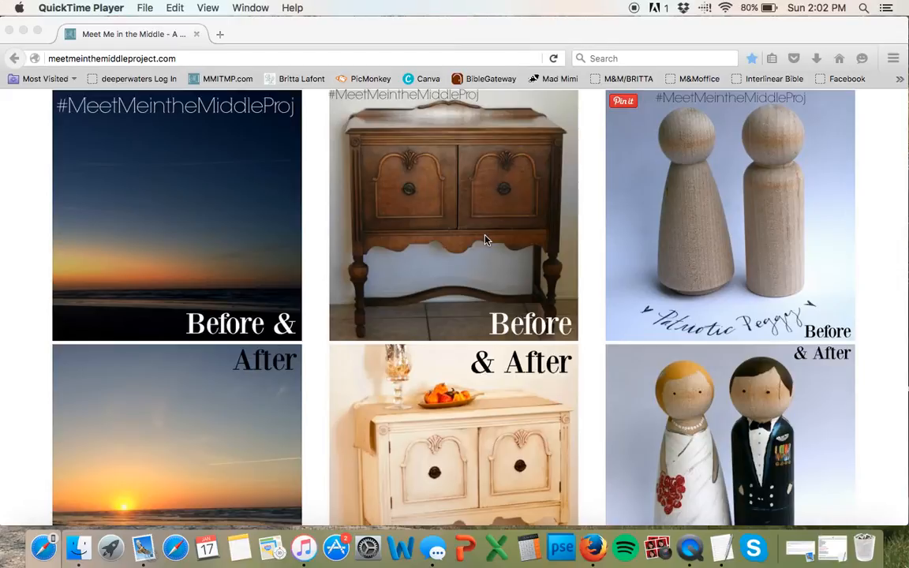
scroll(487, 192, down, 3)
scroll(486, 241, up, 5)
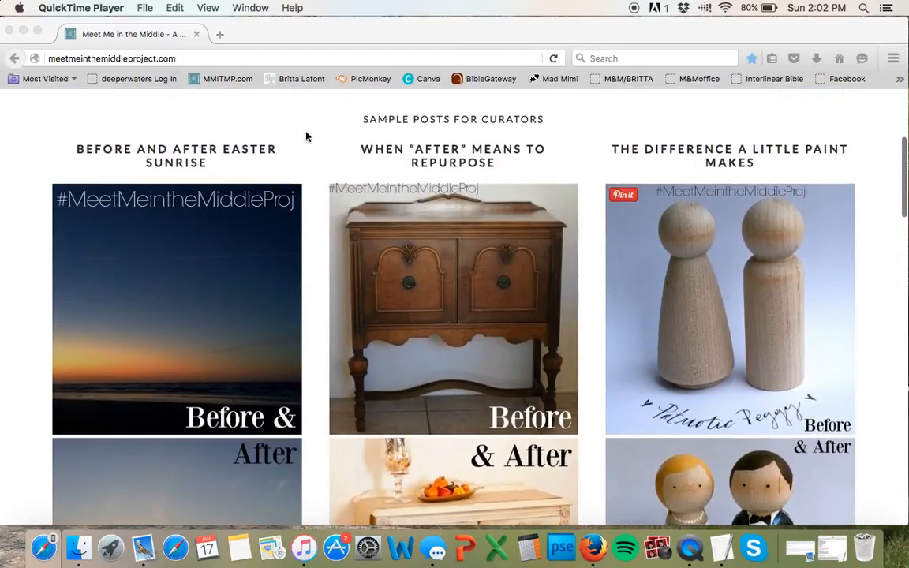
- Switch to the PicMonkey website and start a collage with the laundry-before and laundry-after photos from the computer
click(369, 79)
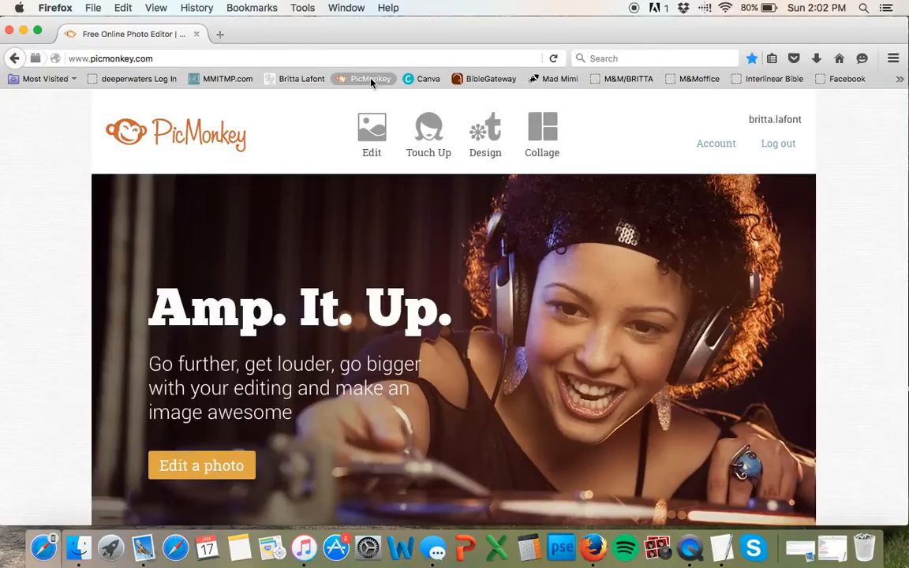
mouse_move(369, 130)
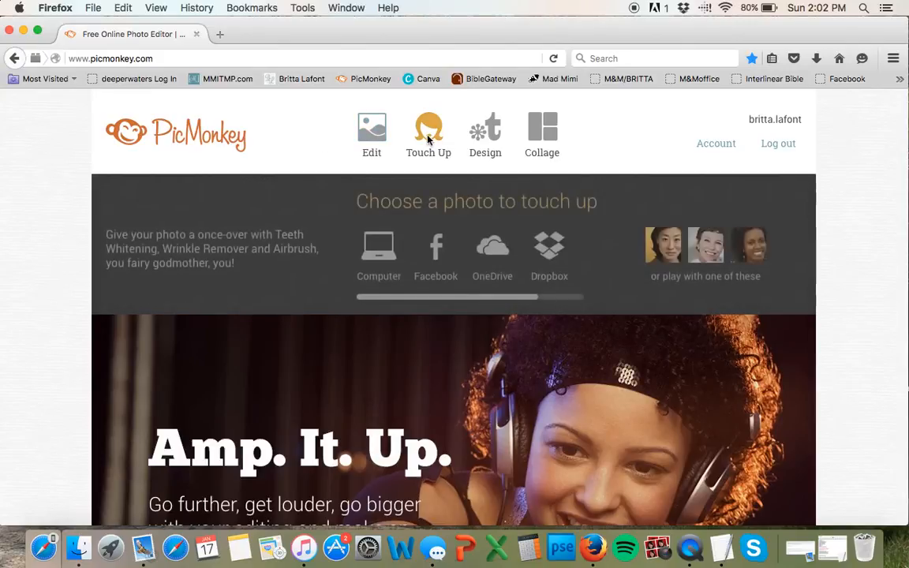
mouse_move(494, 134)
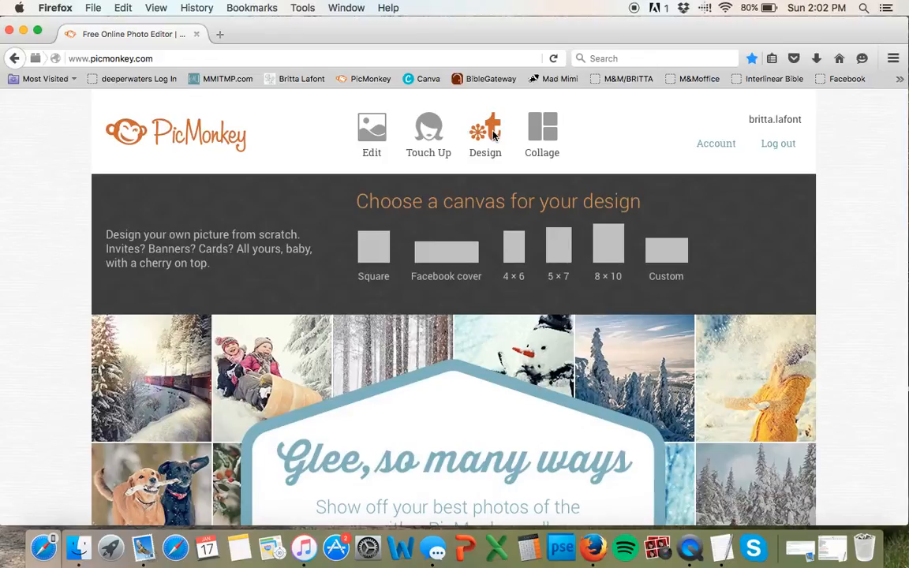
mouse_move(535, 142)
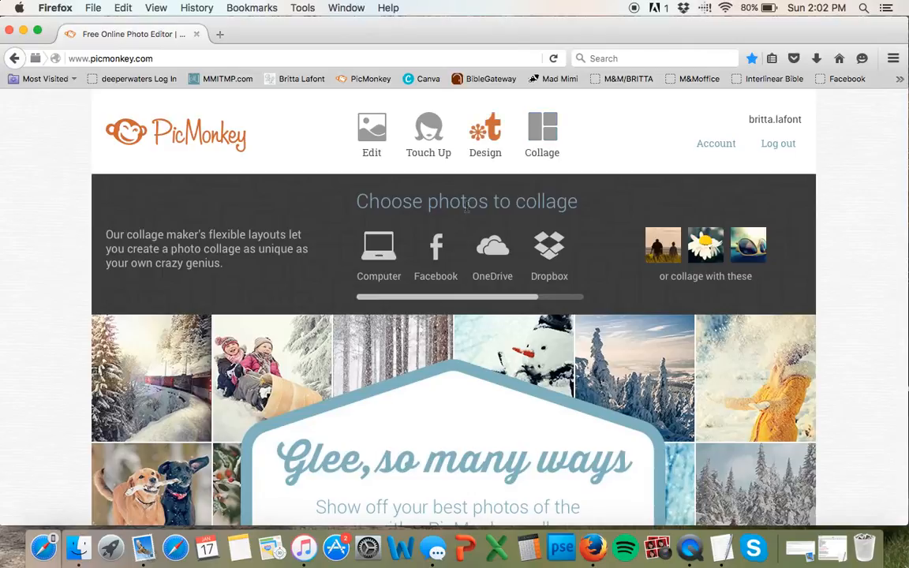
click(379, 251)
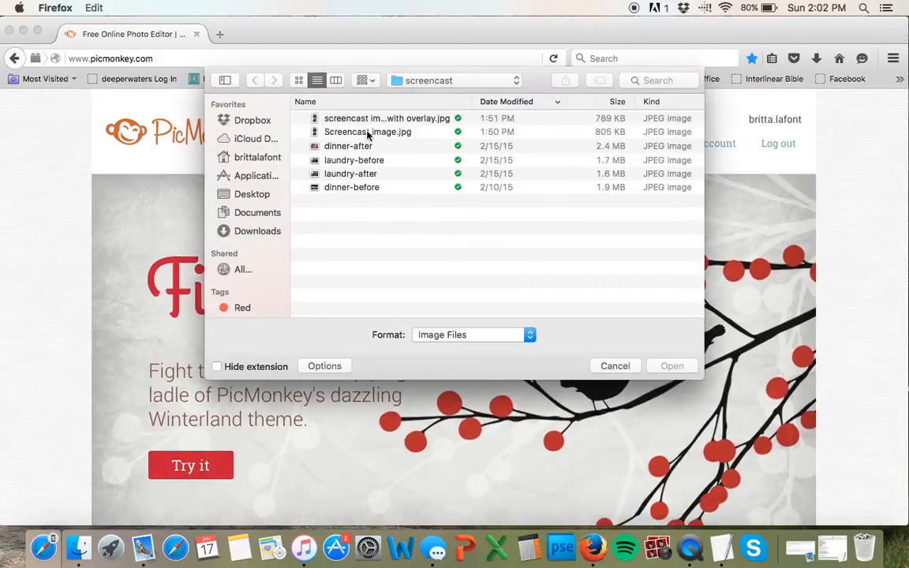
click(355, 161)
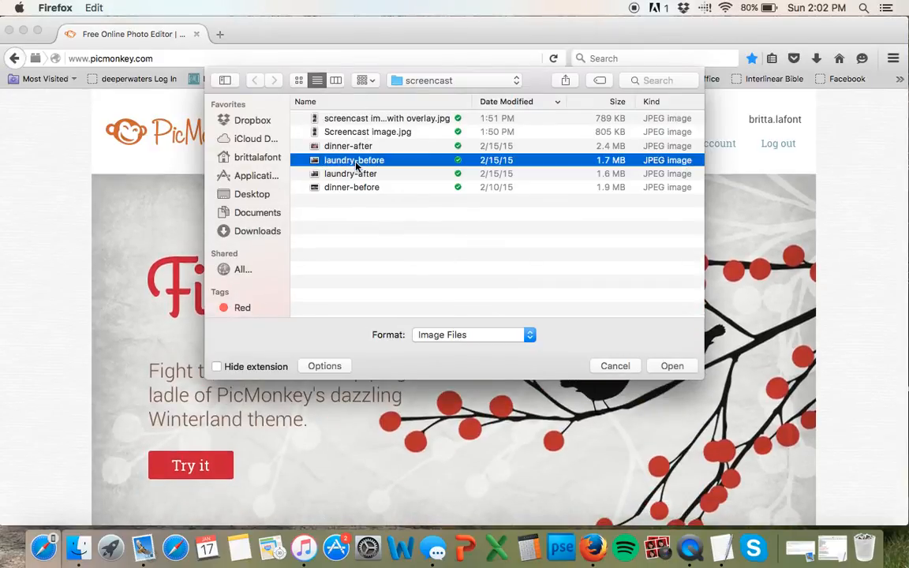
shift+click(353, 173)
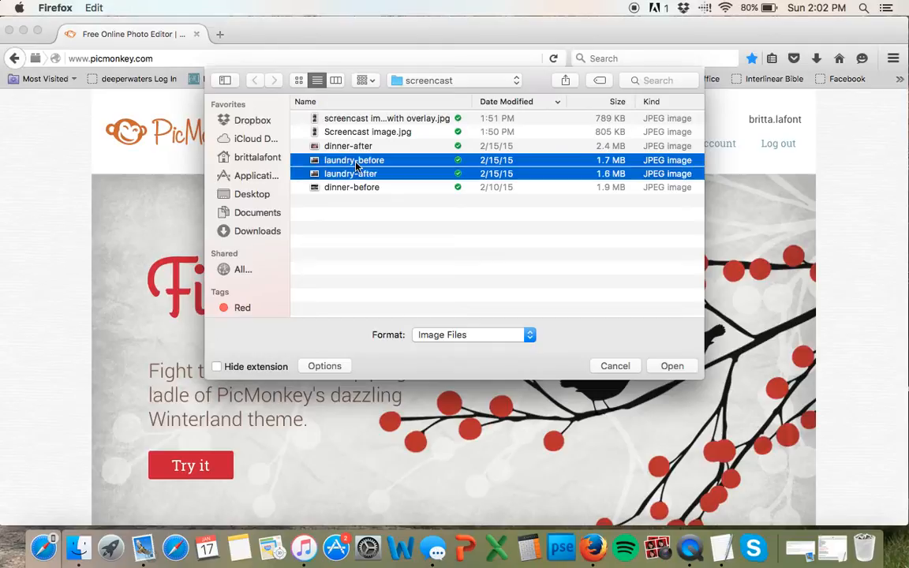
click(679, 368)
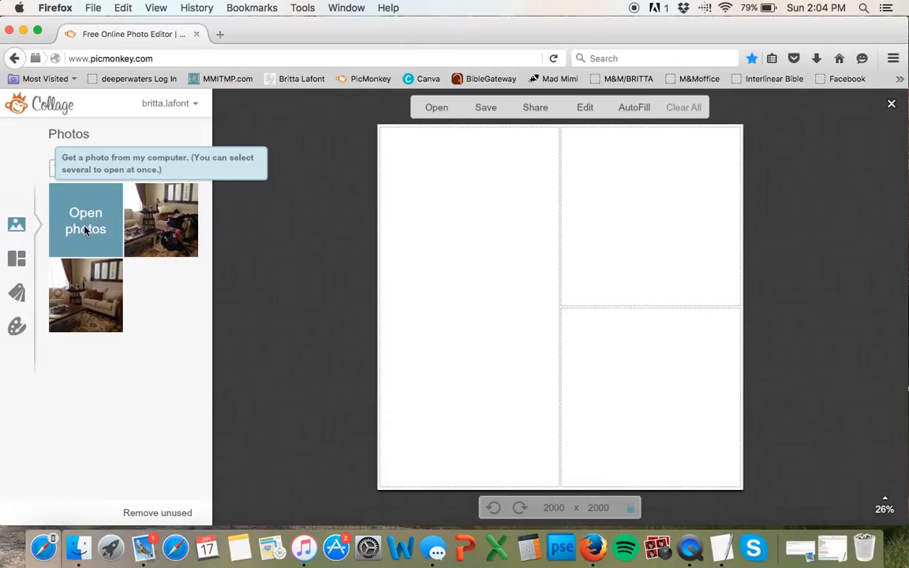
- Apply the two-cell Ducks in a Row layout and rotate the collage so the cells stack vertically
click(17, 260)
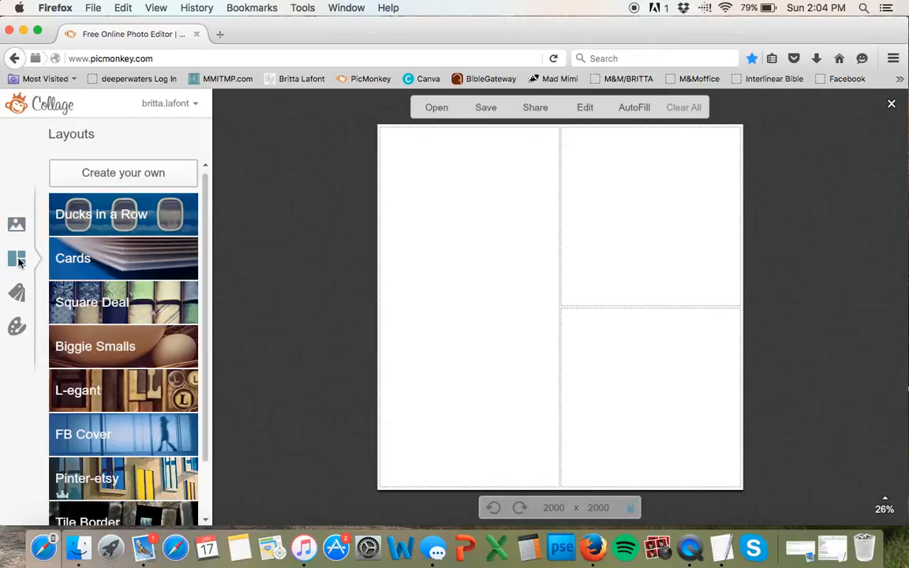
click(102, 221)
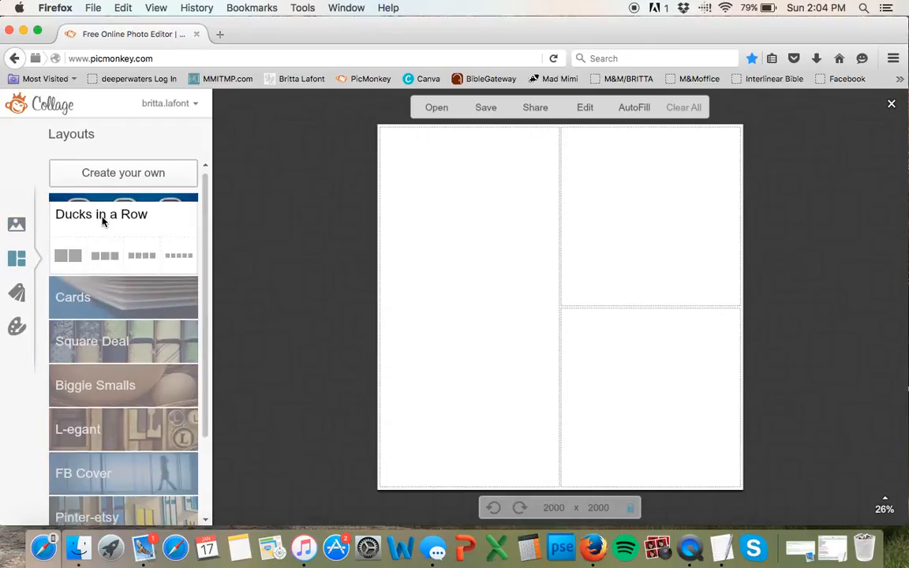
click(68, 265)
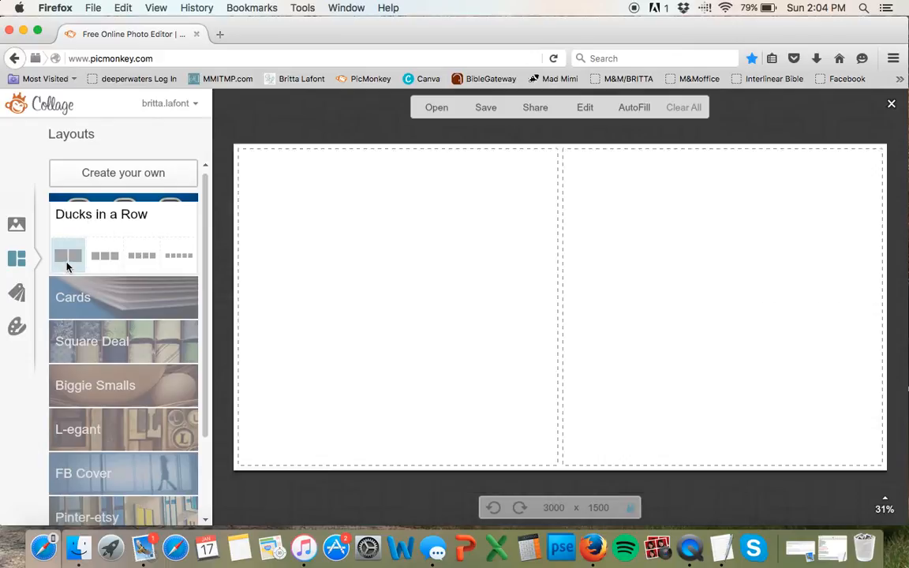
click(520, 507)
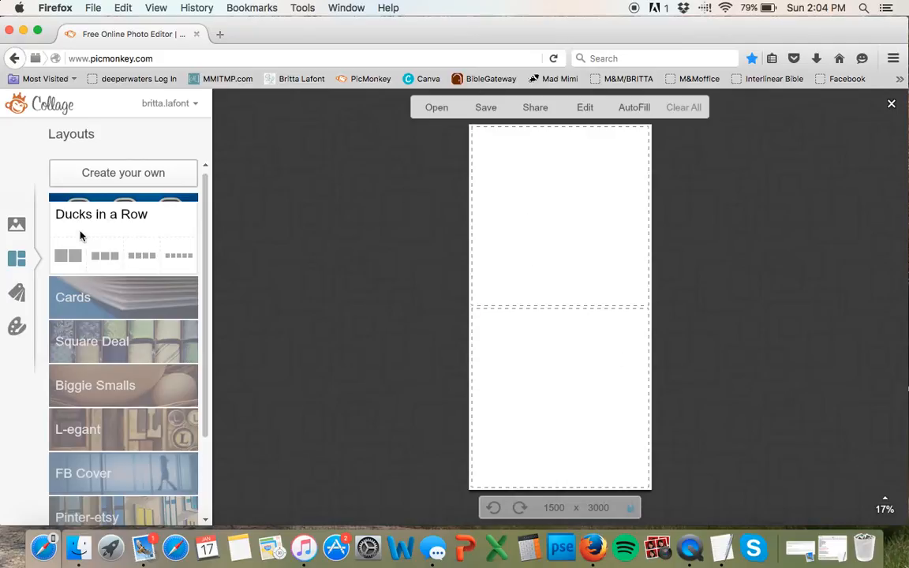
- Place the laundry-before photo in the upper cell and laundry-after in the lower cell, and open the collage in the Editor
click(16, 226)
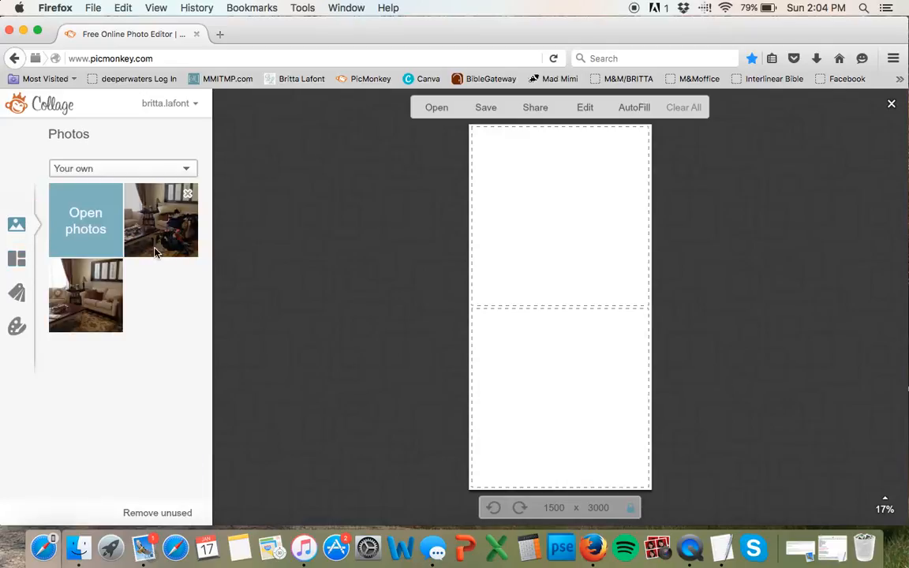
drag(154, 229, 547, 233)
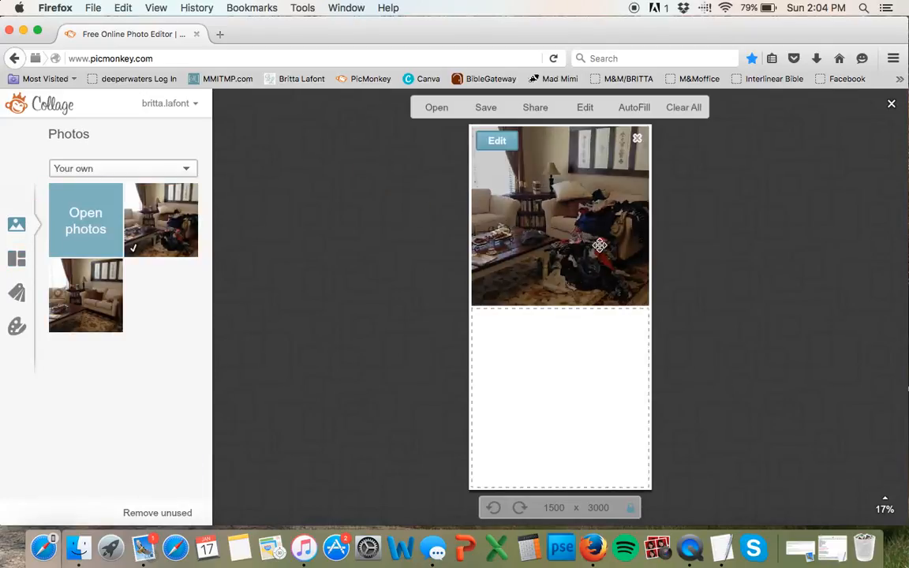
drag(88, 276, 589, 386)
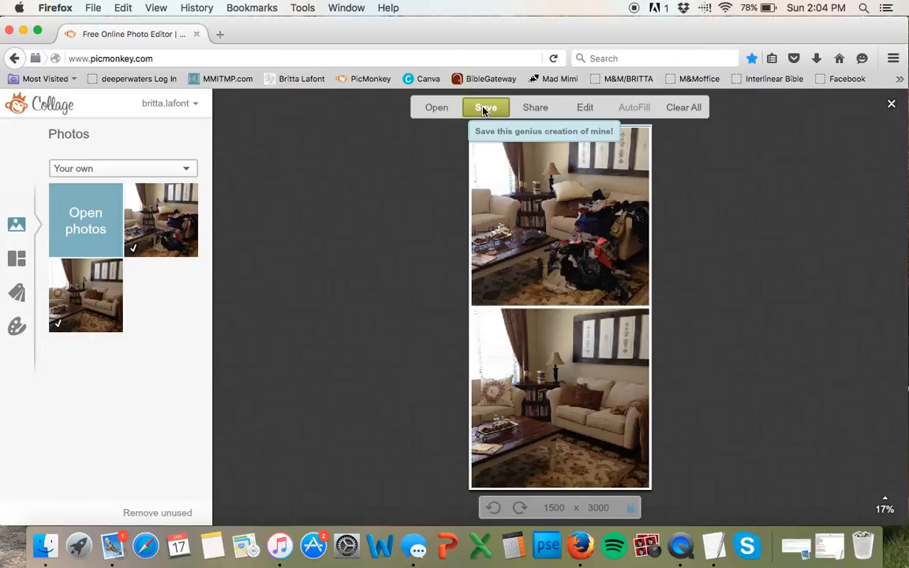
click(586, 109)
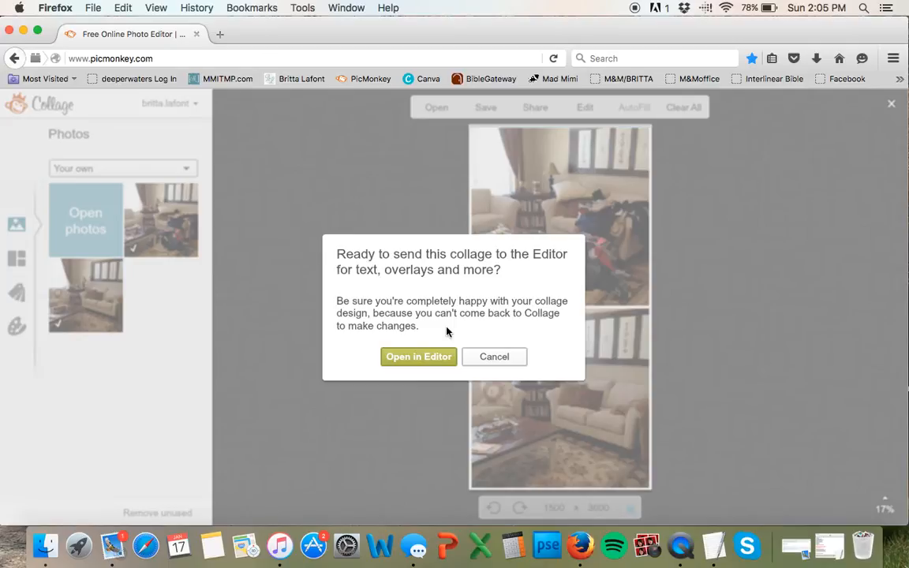
click(420, 357)
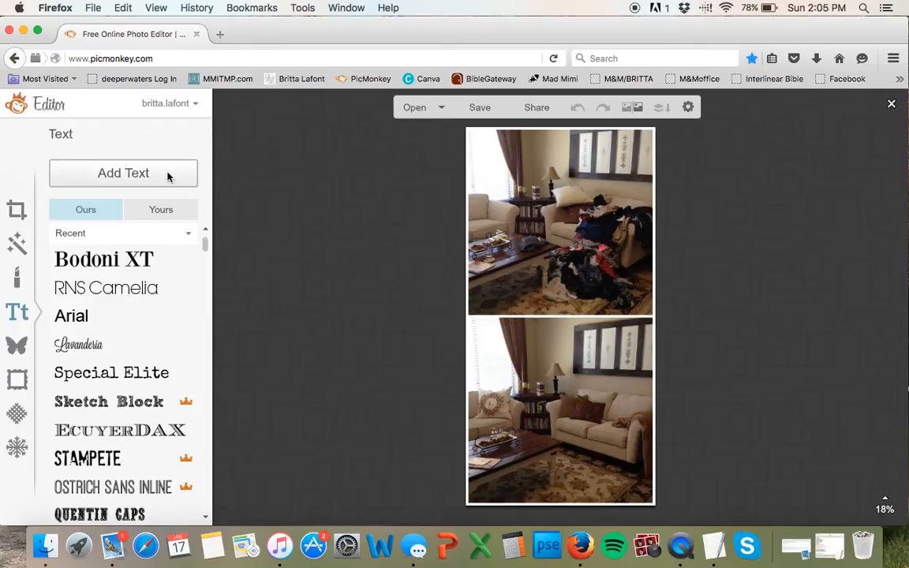
- Add a text box reading "Before &" in the Bodoni XT font
click(120, 174)
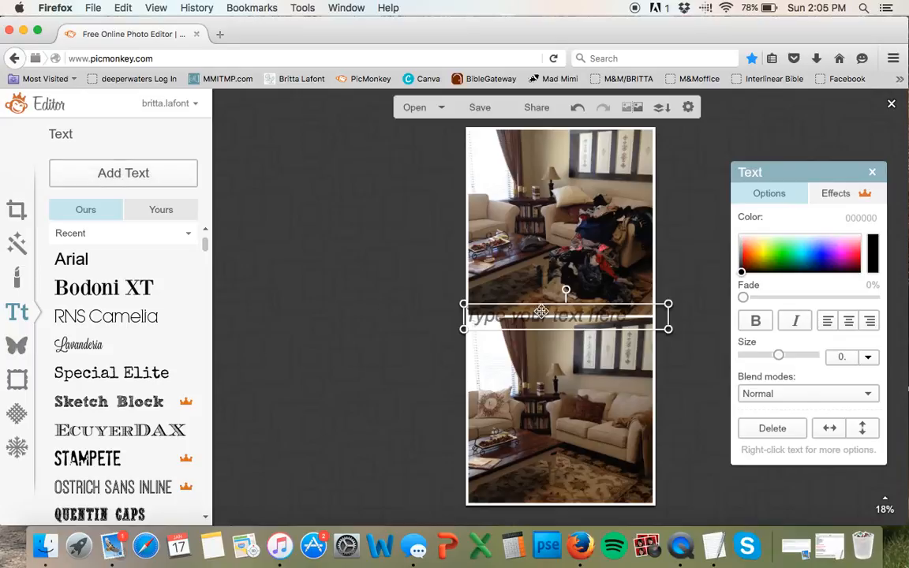
click(114, 287)
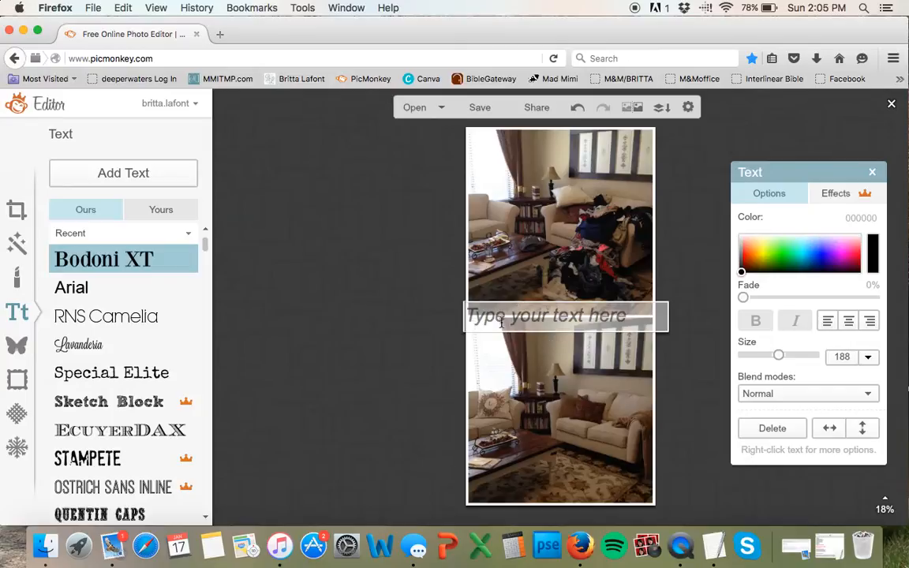
text(Before &)
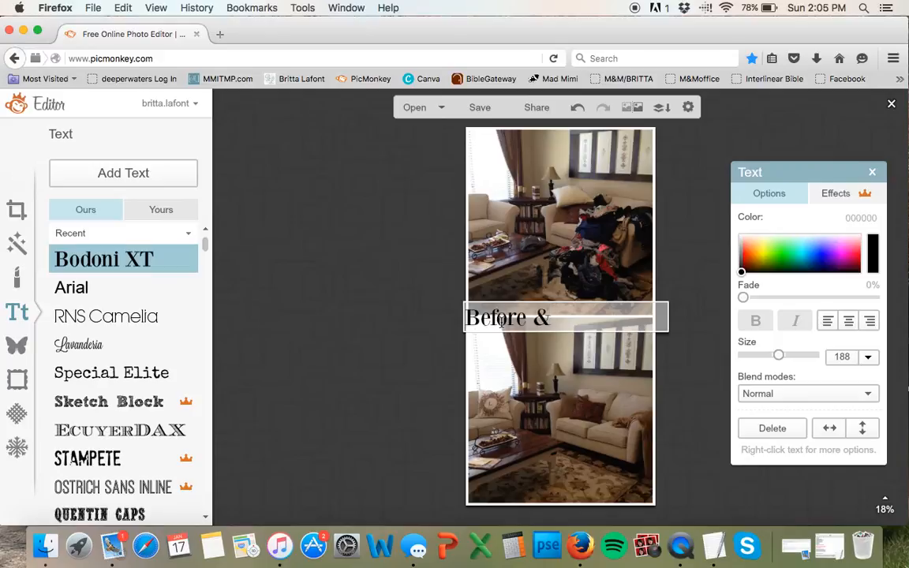
click(596, 381)
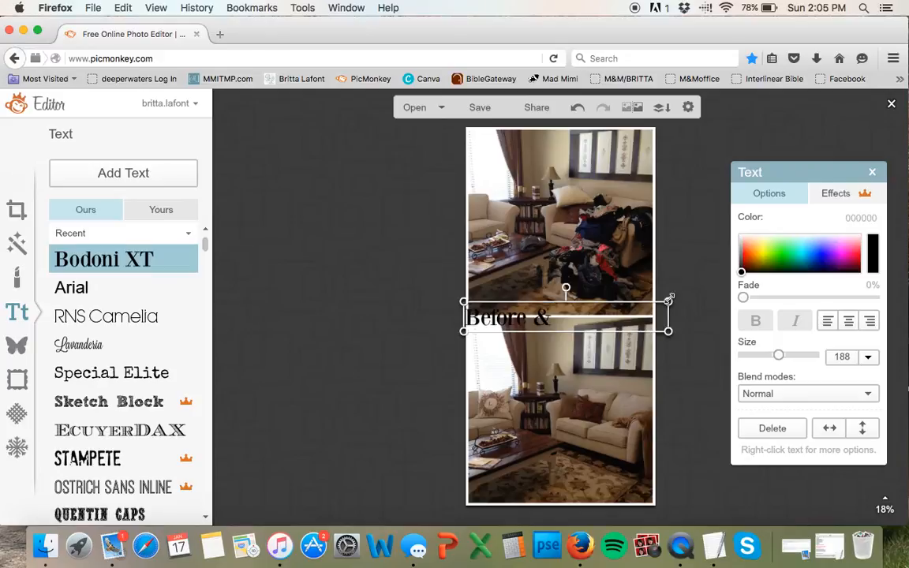
- Fit the narrowed "Before &" text box along the lower edge of the upper photo and color the text white (ffffff)
drag(668, 301, 565, 312)
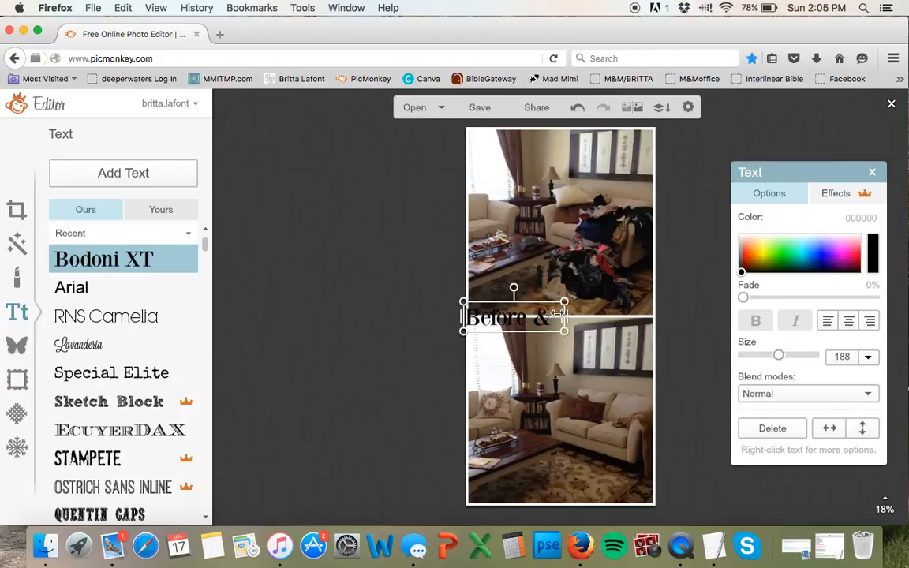
drag(507, 315, 520, 299)
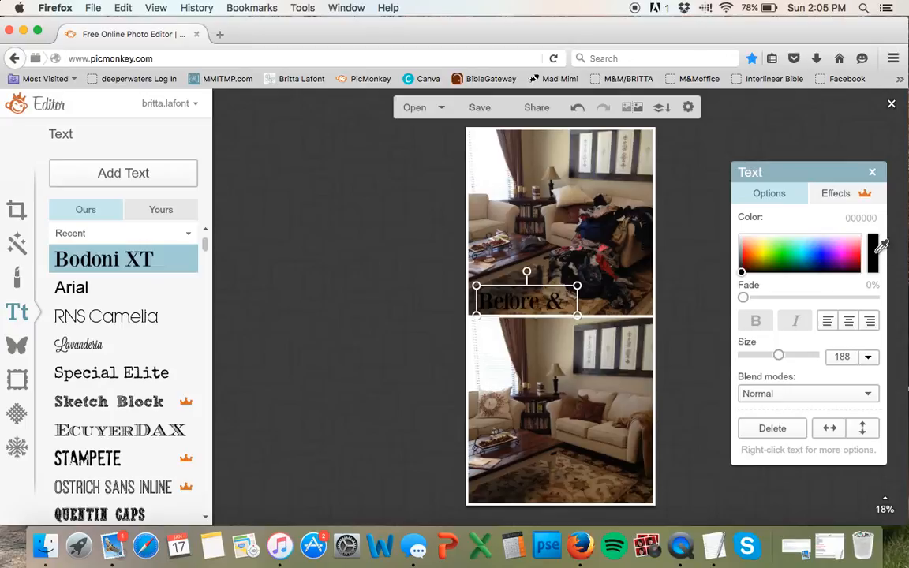
click(850, 238)
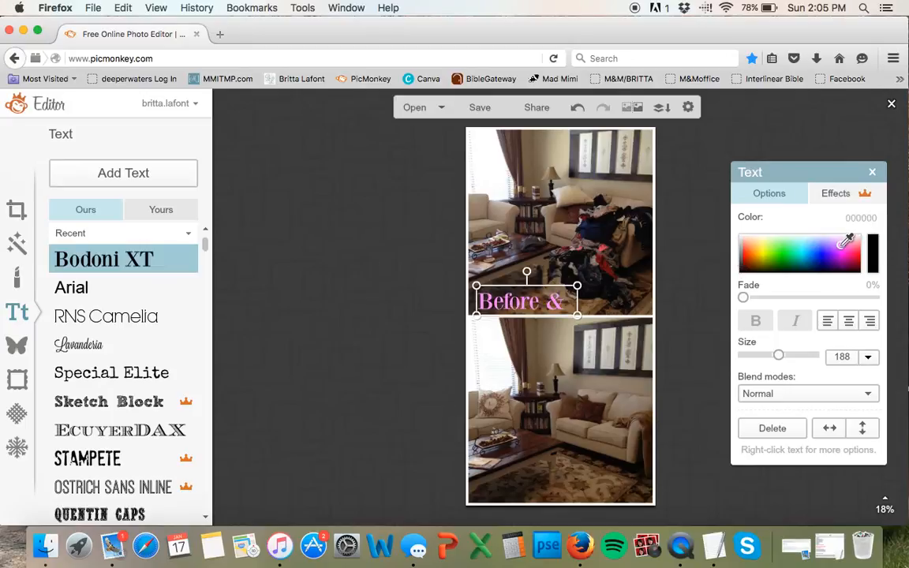
drag(846, 244, 795, 209)
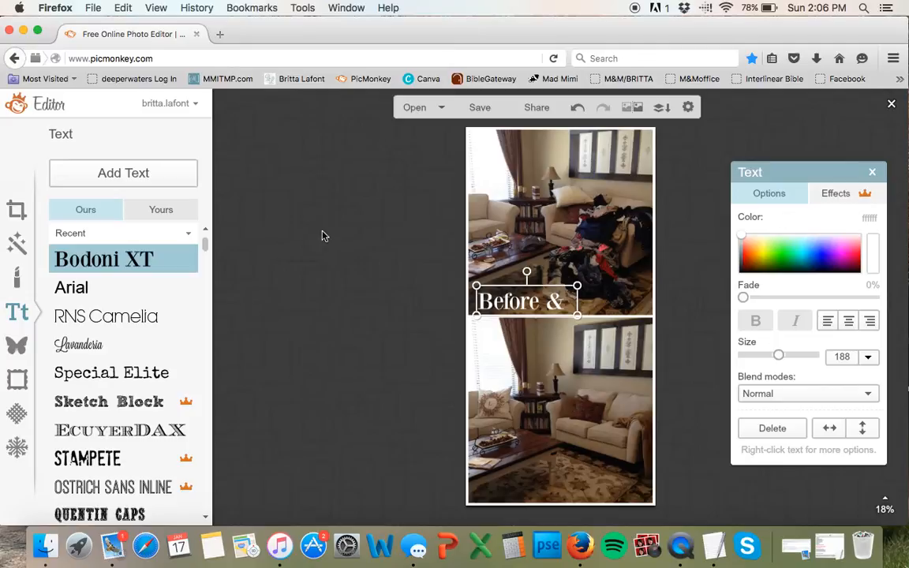
- Add a text box reading "After" in Bodoni XT, narrow it and place it at the top of the lower photo
click(130, 173)
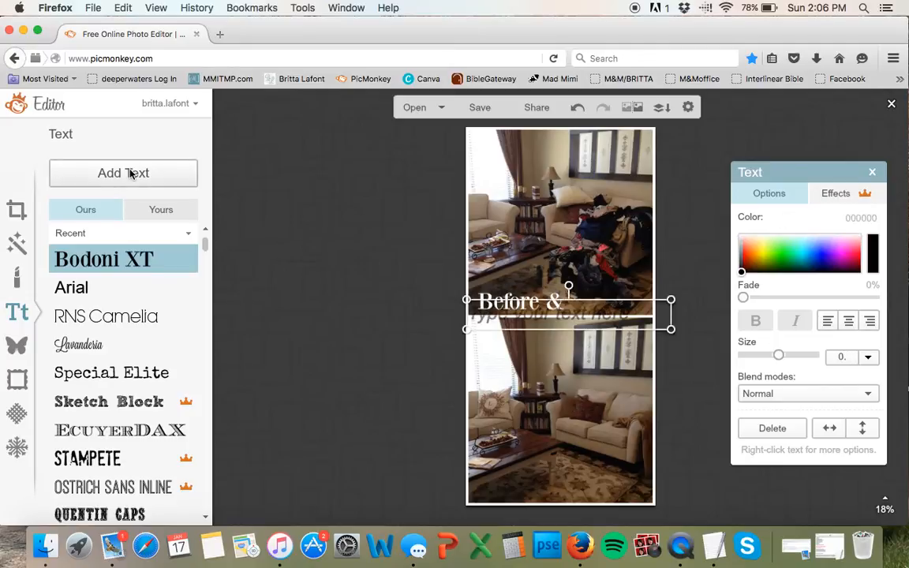
click(527, 317)
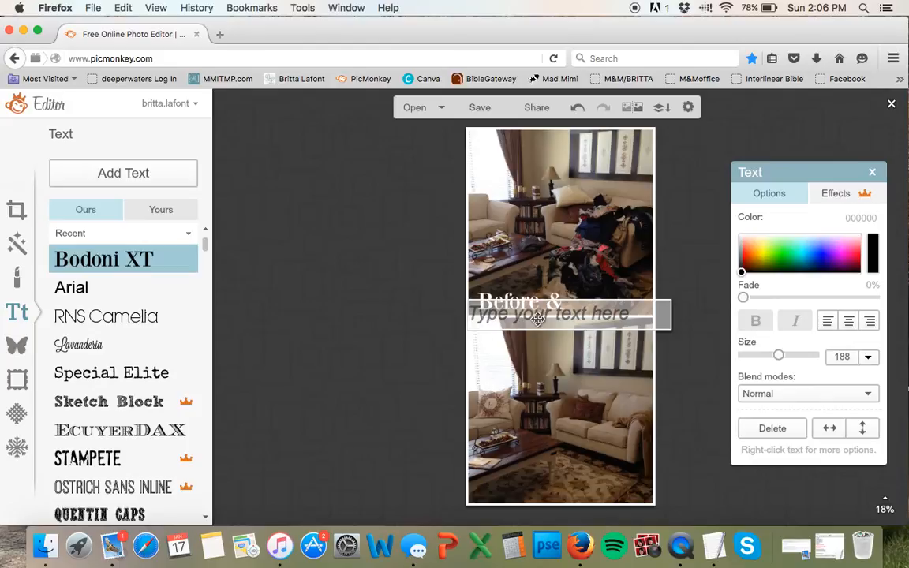
text(After)
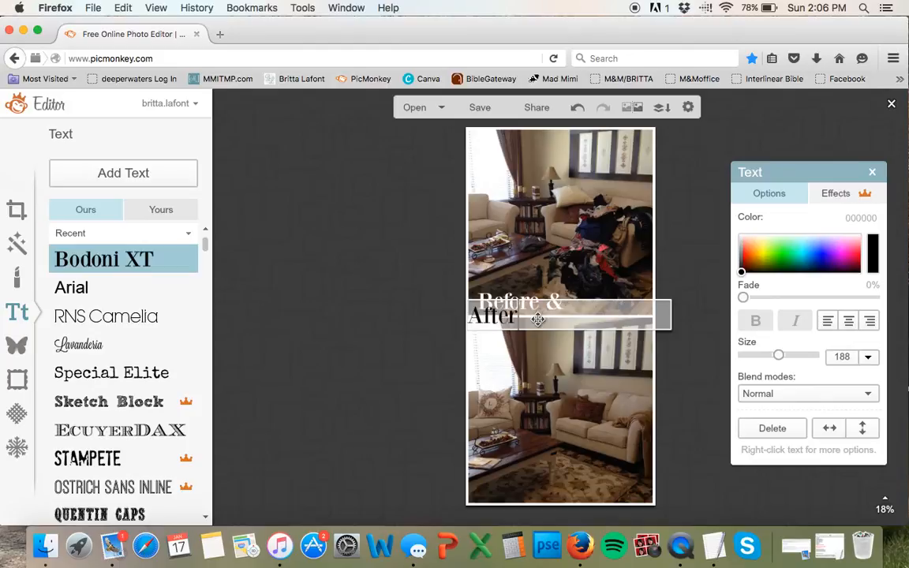
drag(669, 310, 557, 333)
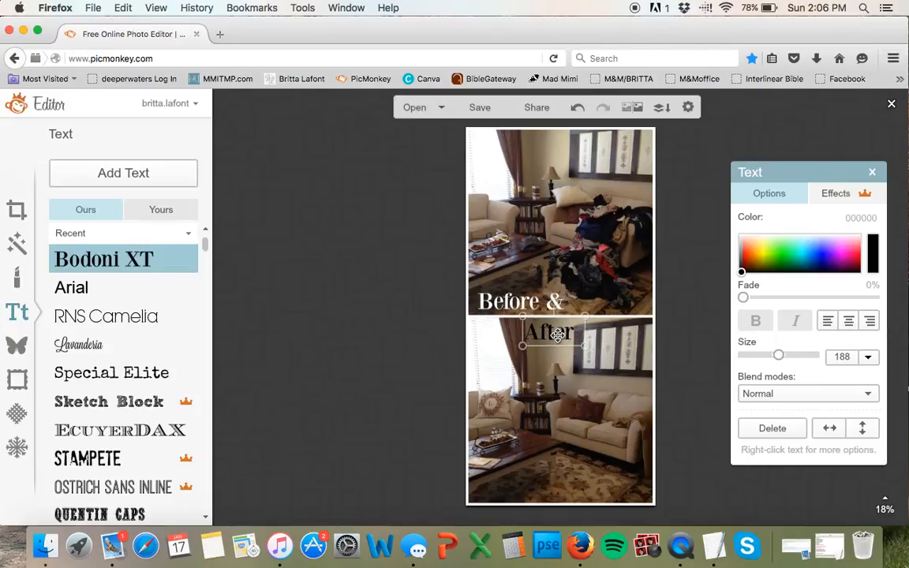
click(505, 364)
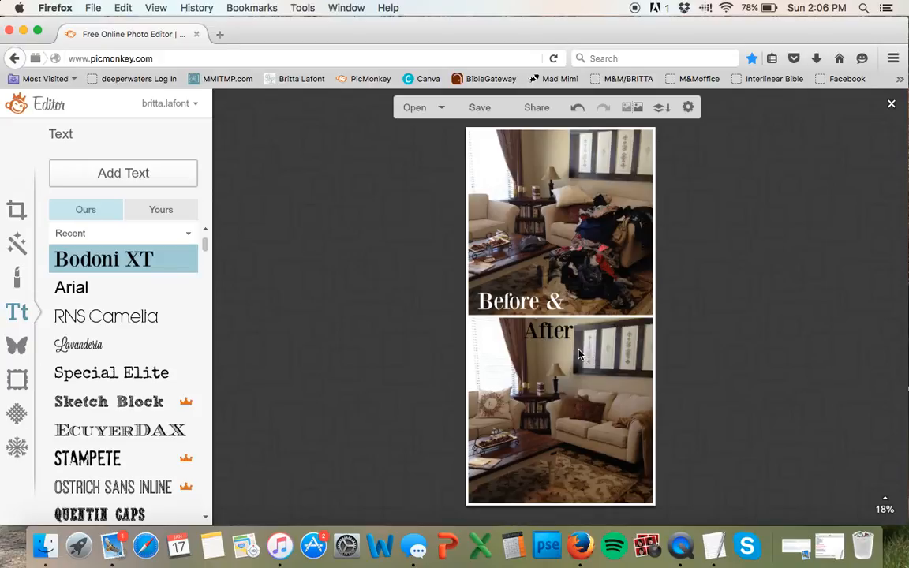
- Add a text box reading "#MeetMeintheMiddleProj" in the RNS Camelia font over the lower photo
click(147, 175)
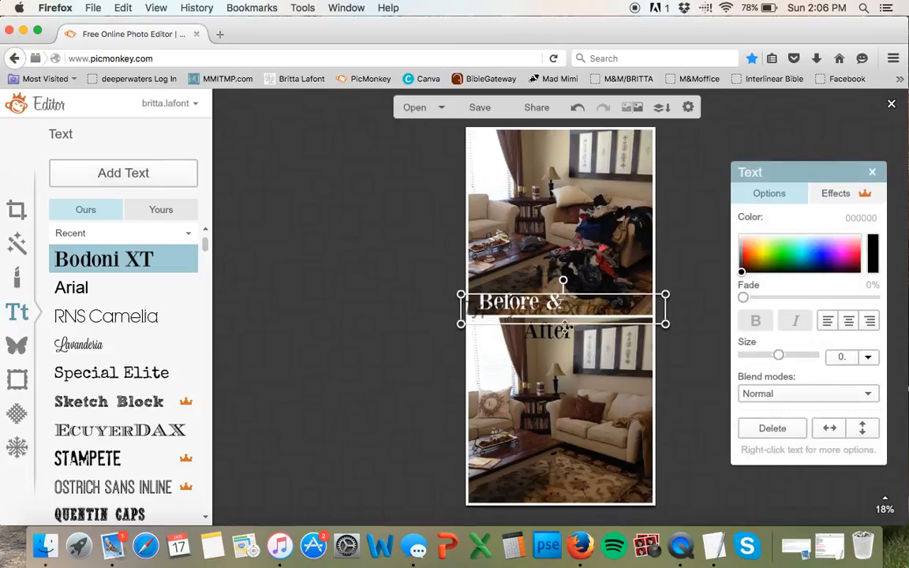
drag(629, 304, 626, 384)
click(128, 317)
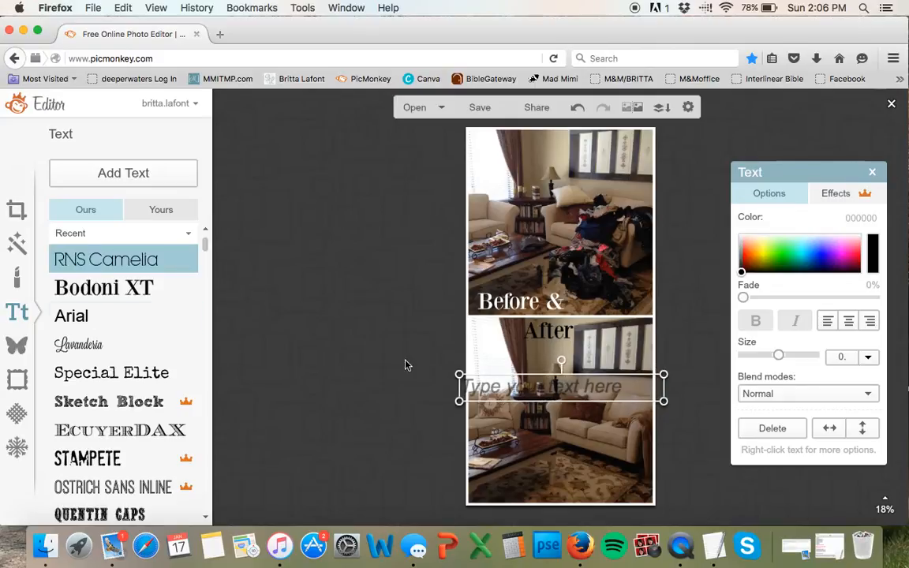
click(495, 386)
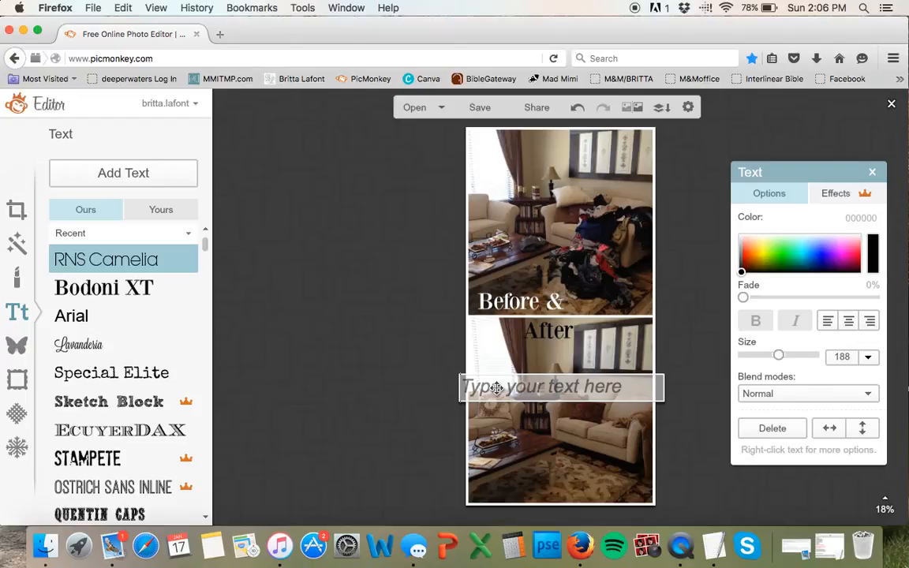
text(#)
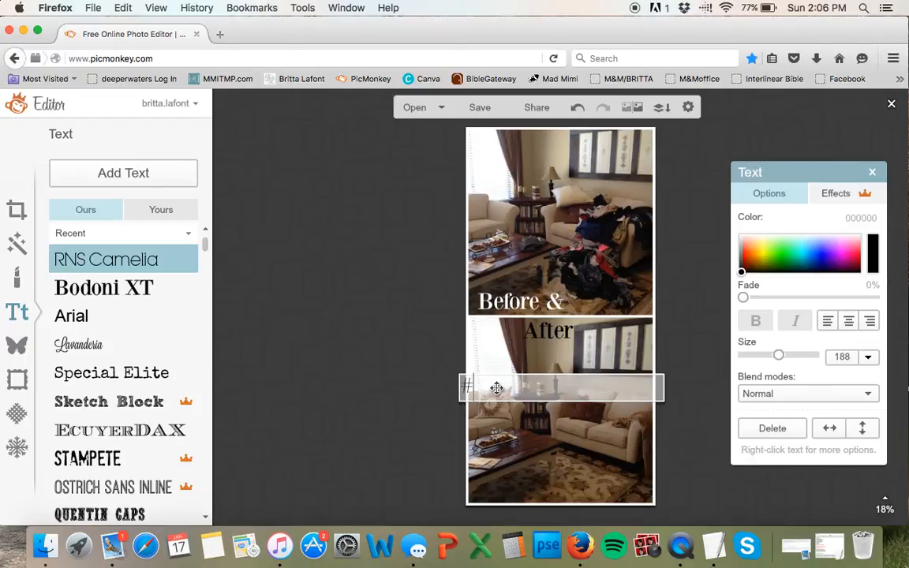
text(MeetMeinthe)
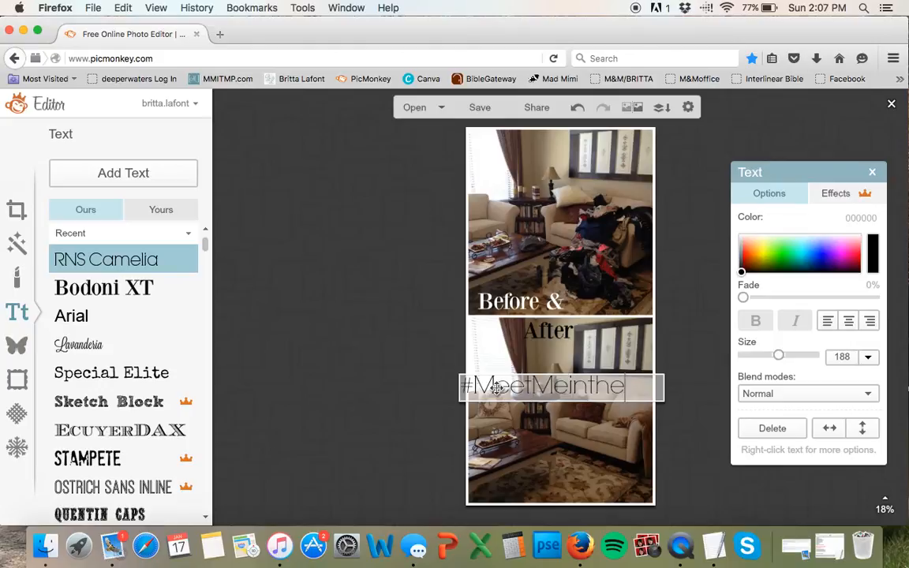
text(MiddleProj)
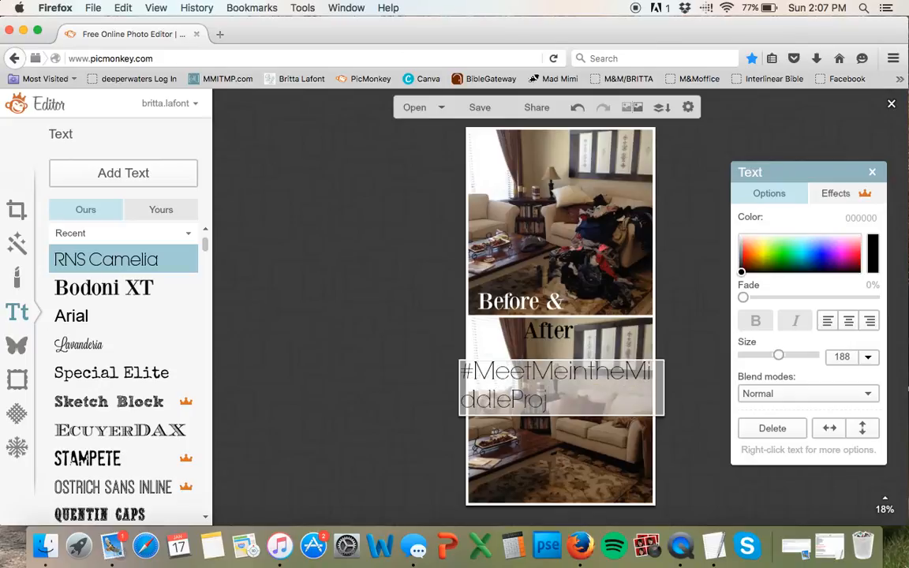
click(579, 435)
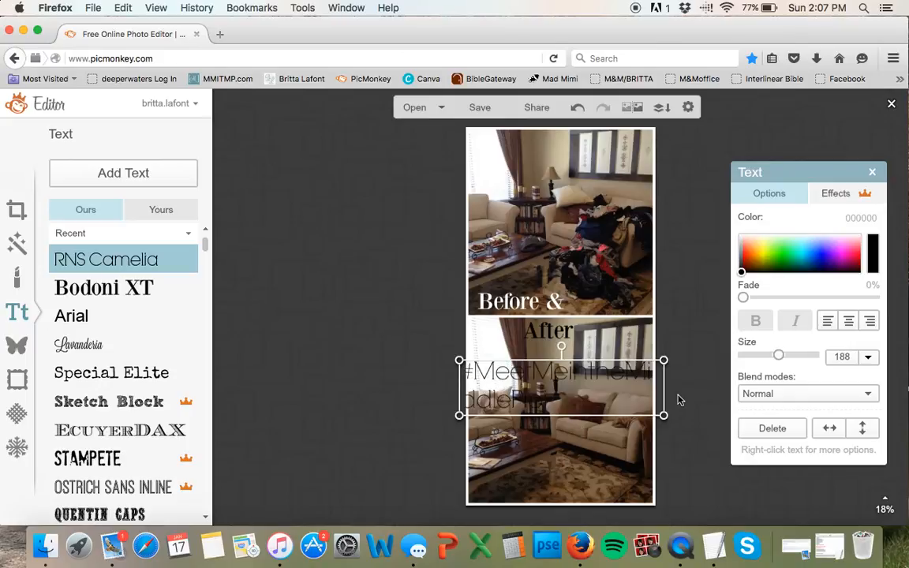
- Widen the hashtag text box and set its font size to 100
drag(462, 382, 405, 362)
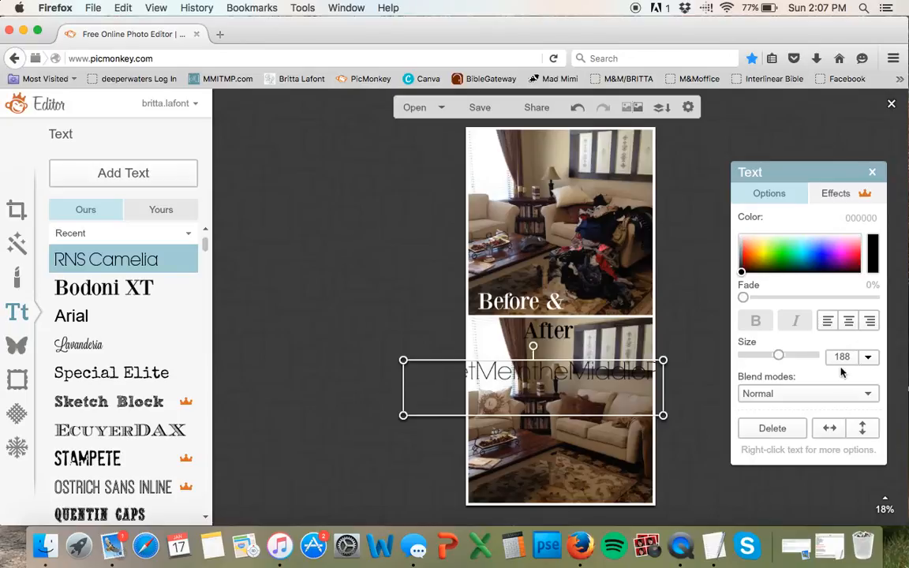
click(871, 359)
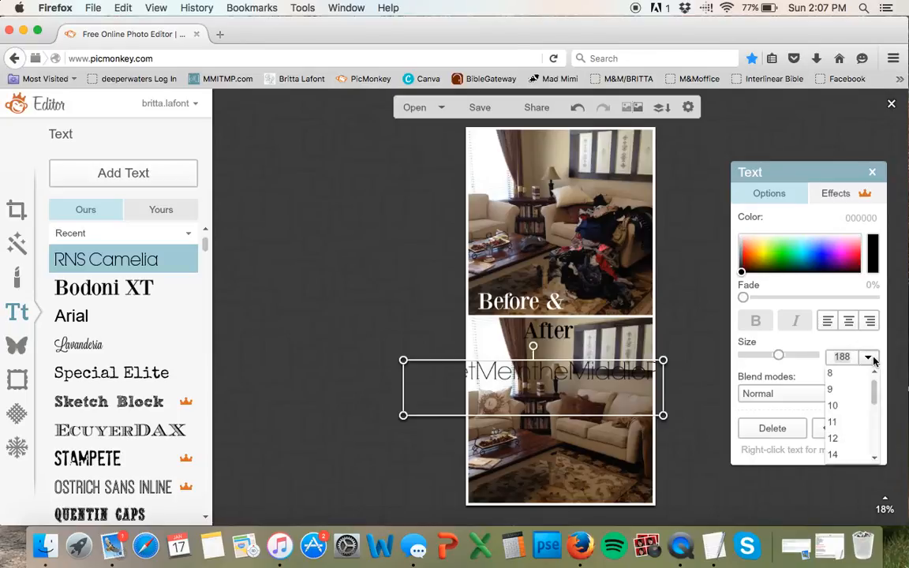
click(872, 359)
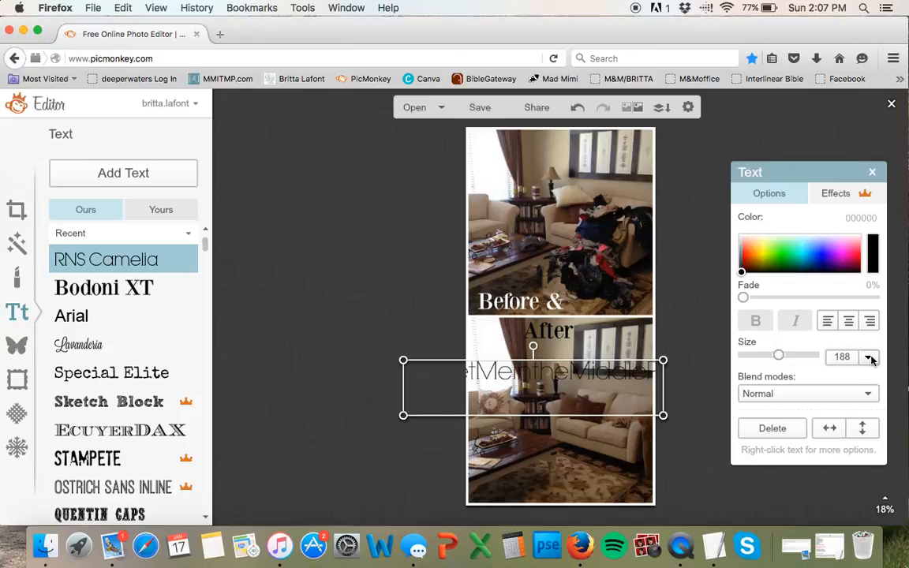
click(871, 359)
mouse_move(874, 388)
mouse_down()
mouse_move(874, 403)
mouse_move(874, 381)
mouse_move(874, 396)
mouse_up()
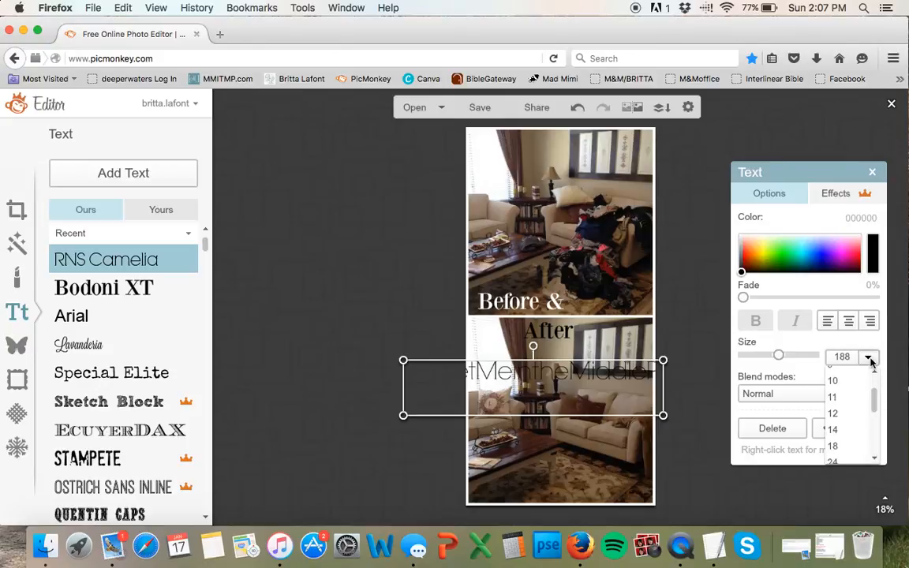
click(871, 359)
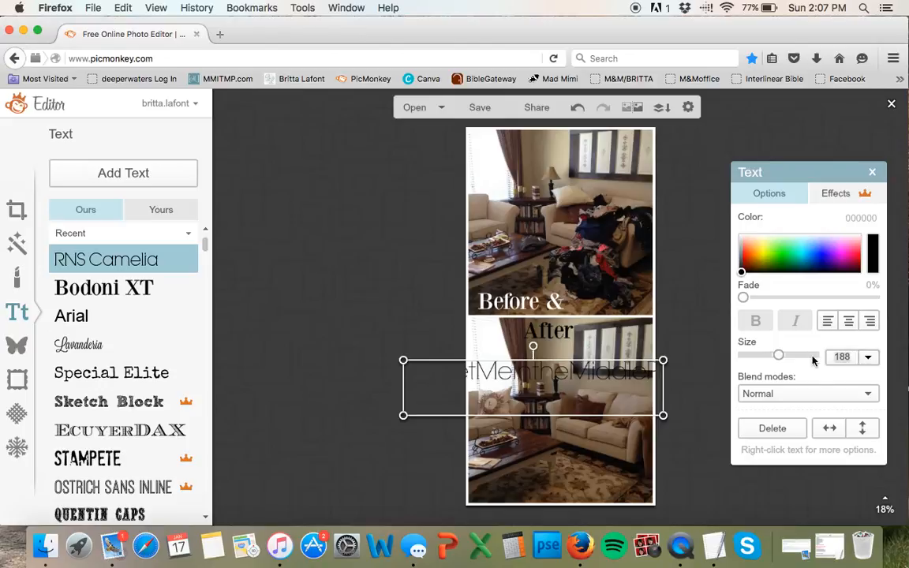
text(100)
key(Return)
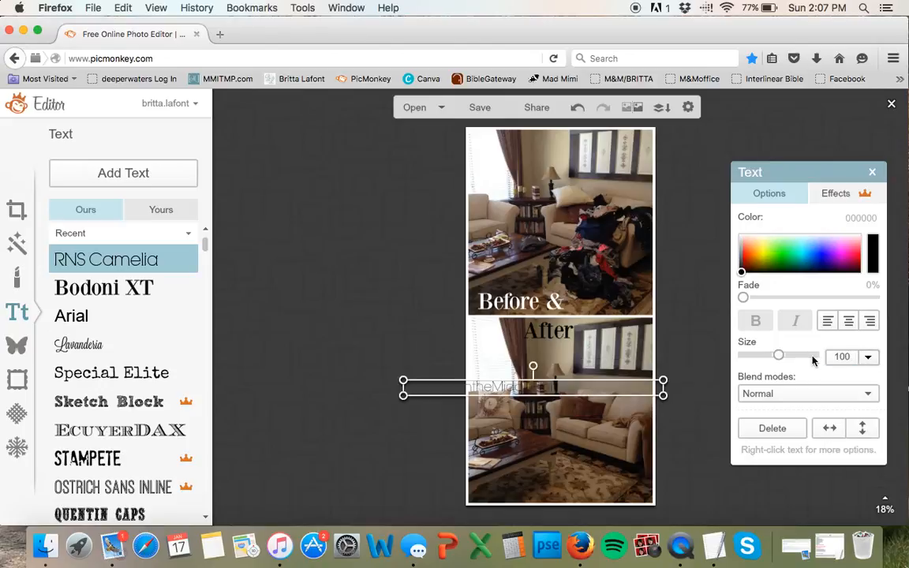
- Move the hashtag fully onto the lower photo, color it white (ffffff) and narrow its box to the text
click(637, 415)
click(539, 389)
drag(538, 388, 606, 402)
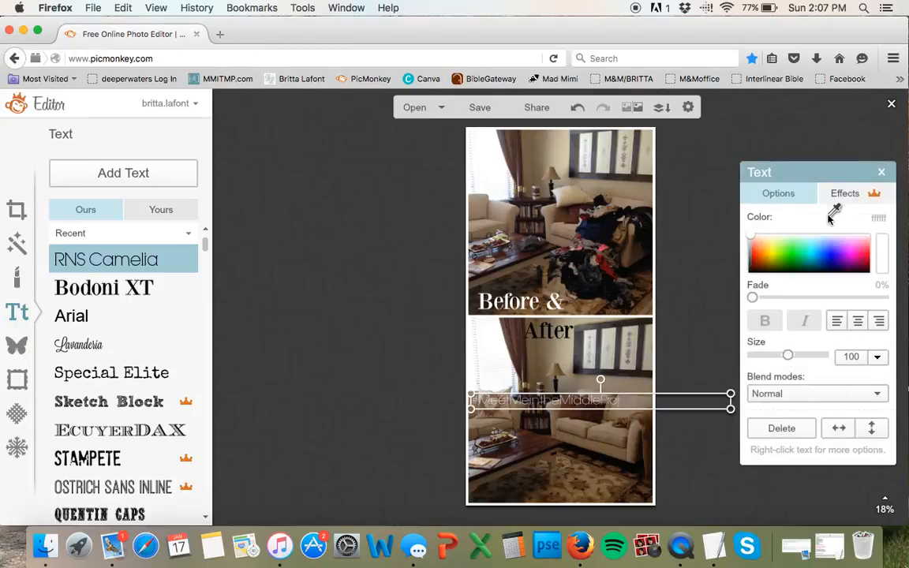
drag(731, 399, 629, 399)
- Place the hashtag along the lower photo's bottom edge, centered in a box stretched to the full collage width
drag(571, 396, 581, 489)
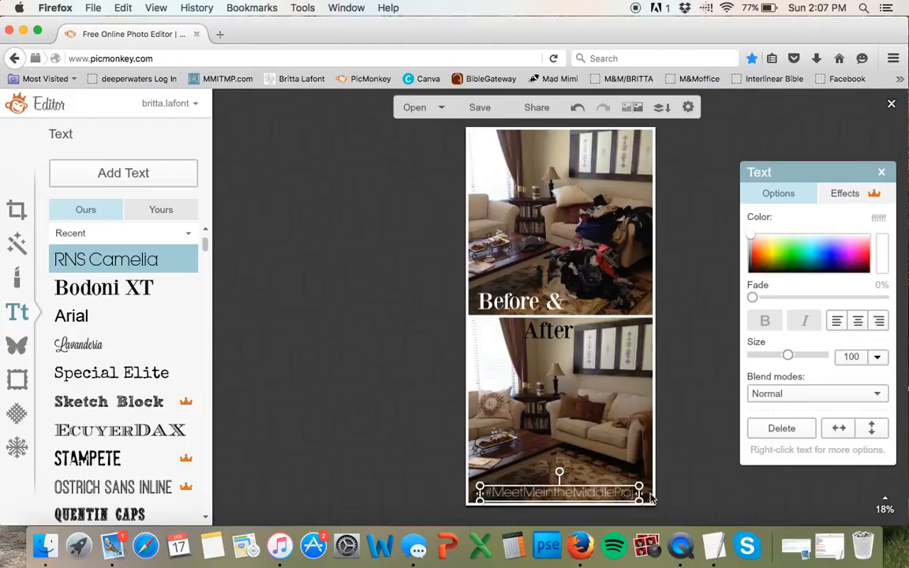
drag(643, 494, 657, 494)
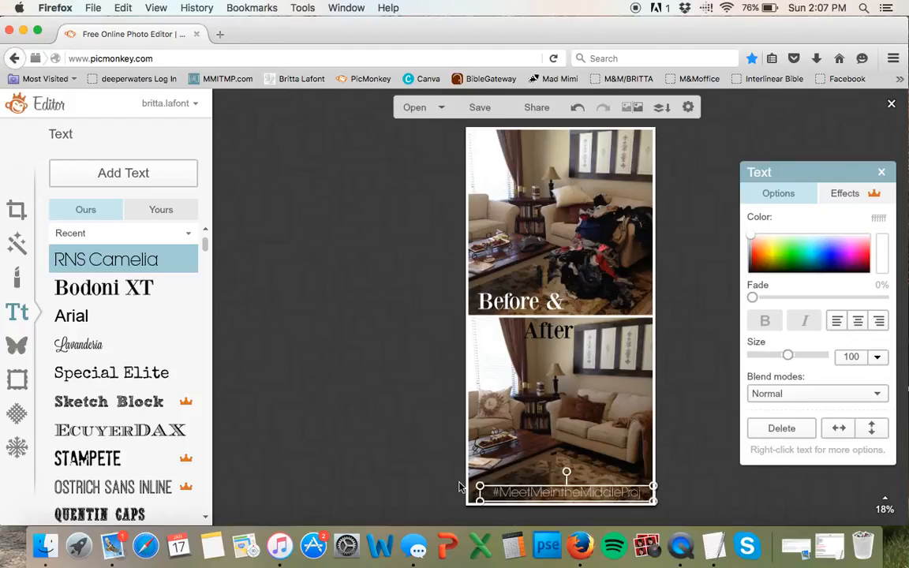
drag(480, 489, 465, 487)
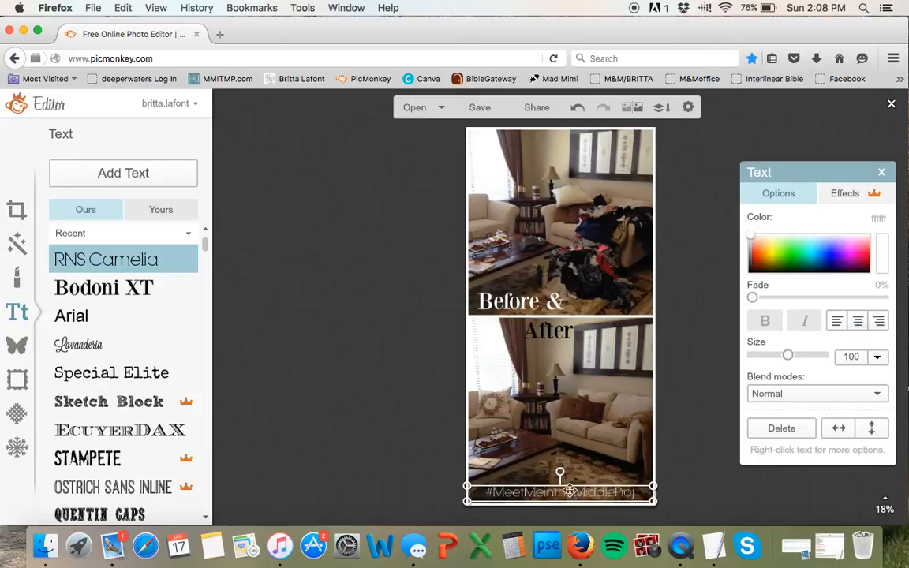
click(709, 483)
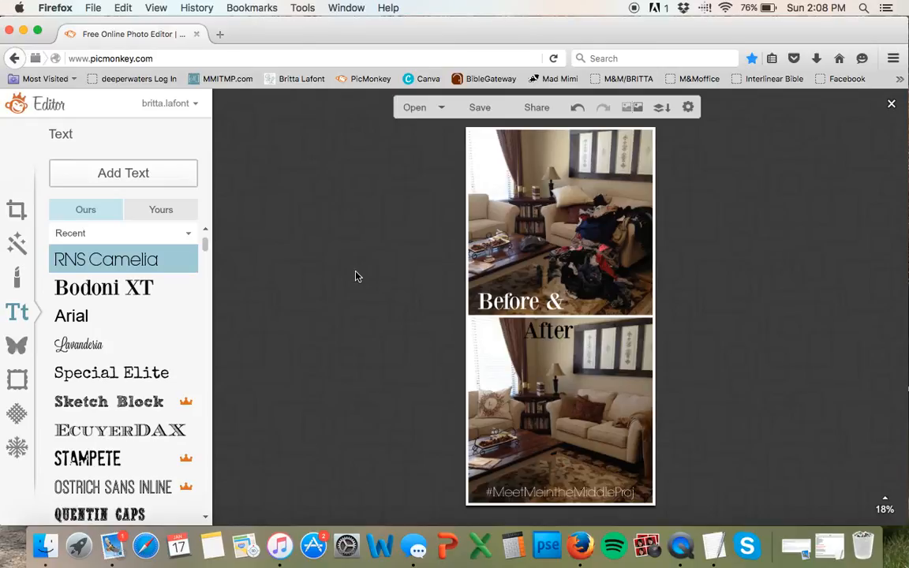
- Save the collage to the screencast folder as a .jpg named "Pinable image"
click(472, 111)
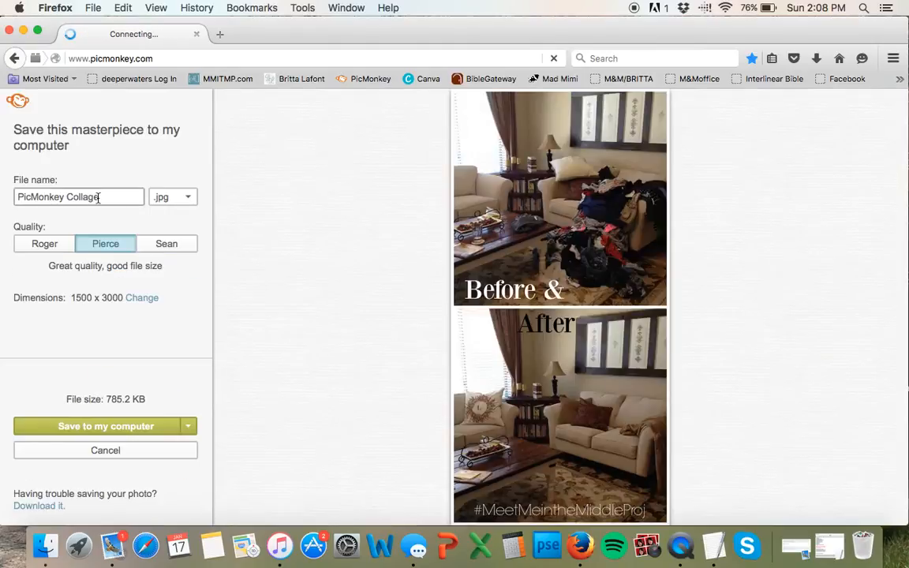
click(99, 197)
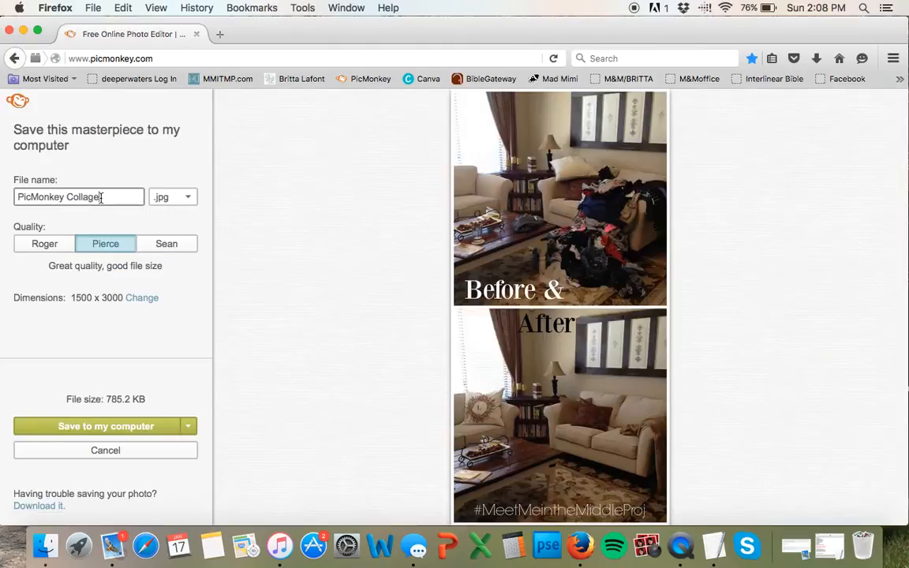
drag(98, 197, 12, 173)
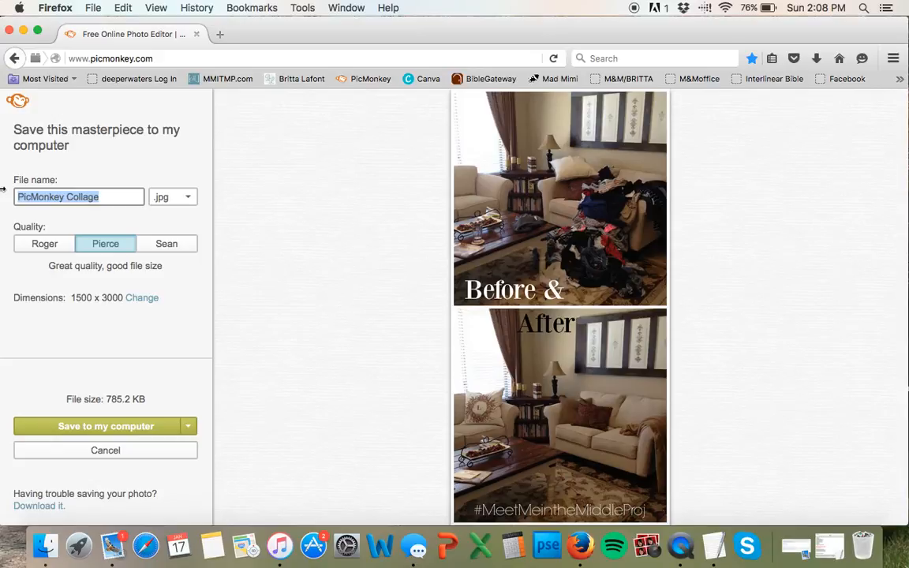
text(Pina)
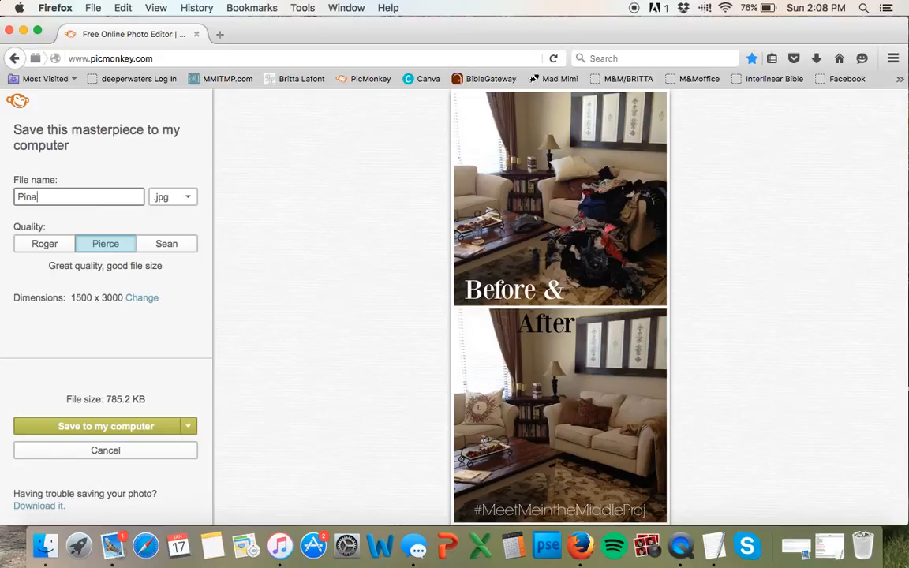
text(ble image)
click(149, 427)
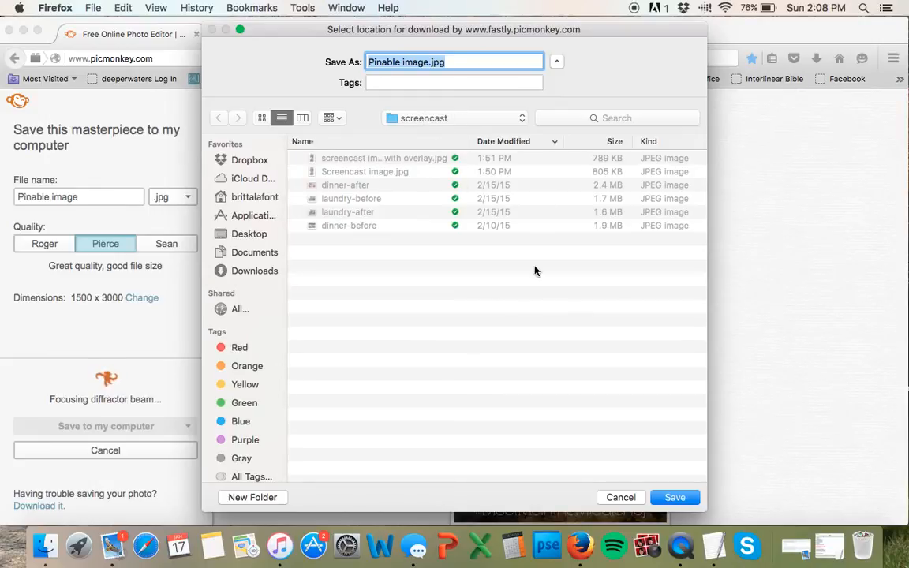
click(677, 497)
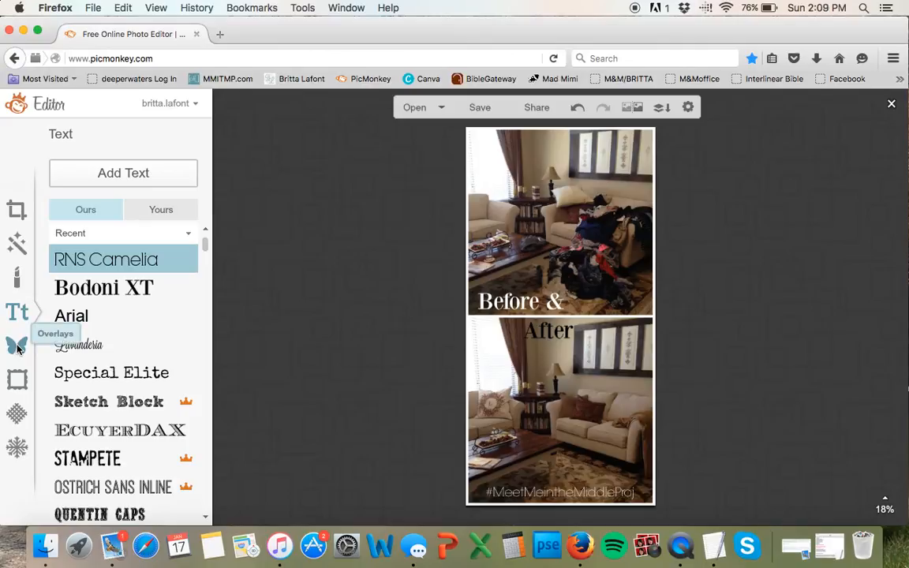
- Add a Geometric rectangle overlay, stretch it over the "Before &" and "After" texts, and color it white
click(17, 347)
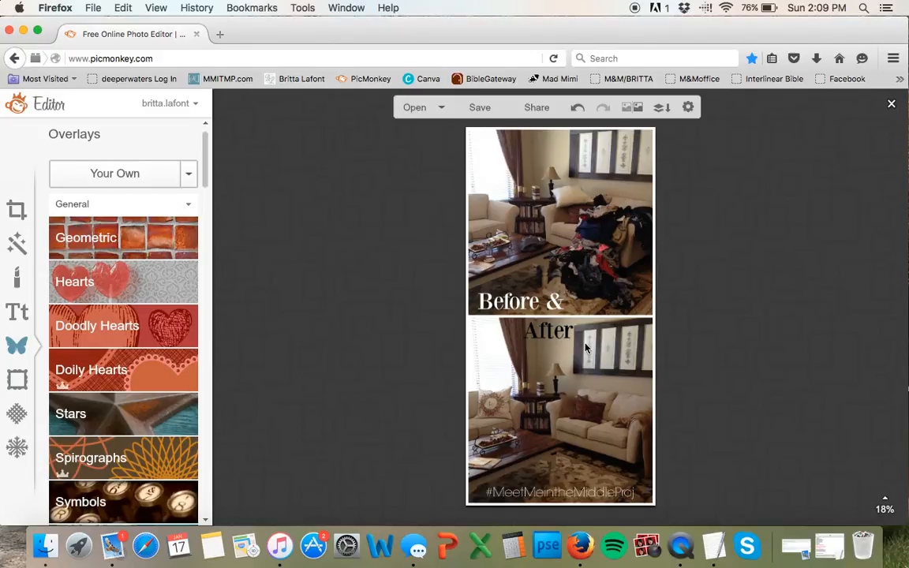
click(99, 241)
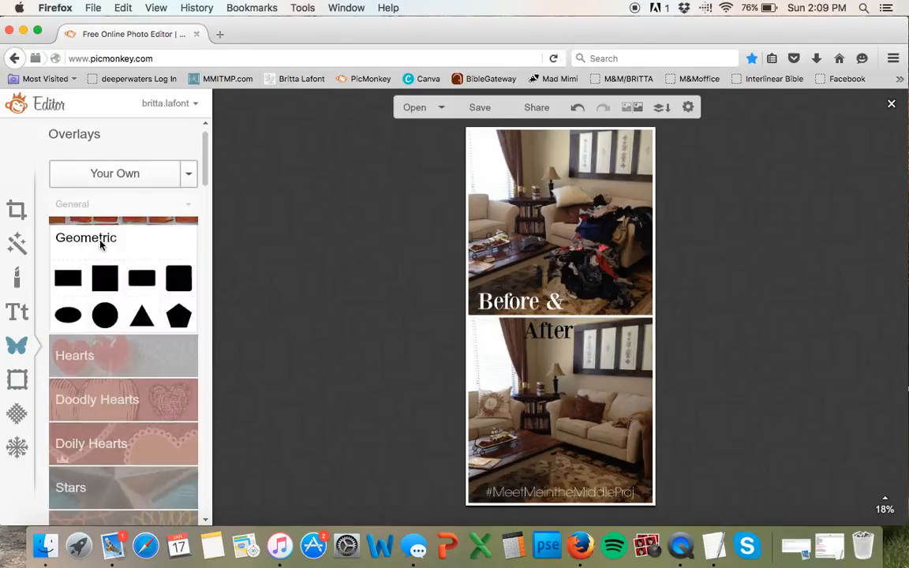
click(68, 276)
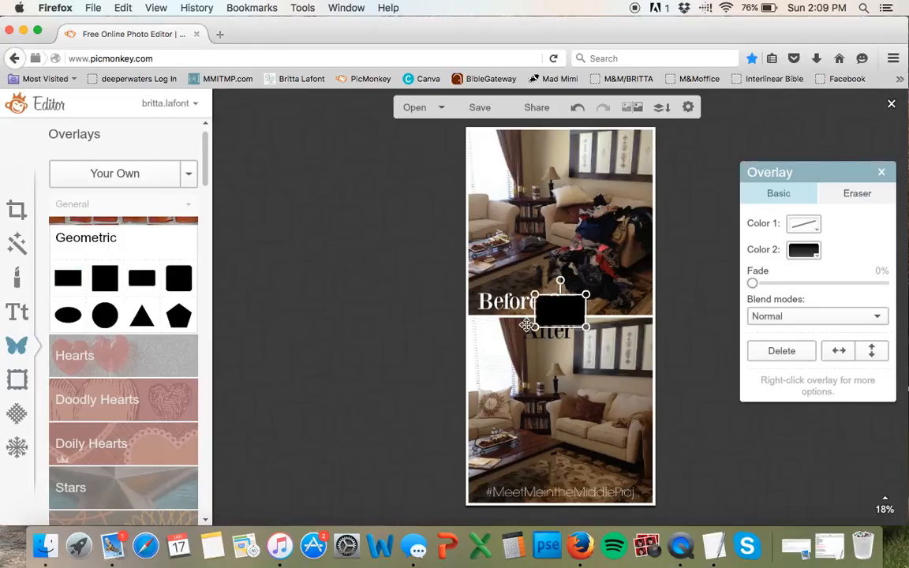
drag(535, 311, 463, 299)
drag(518, 292, 509, 277)
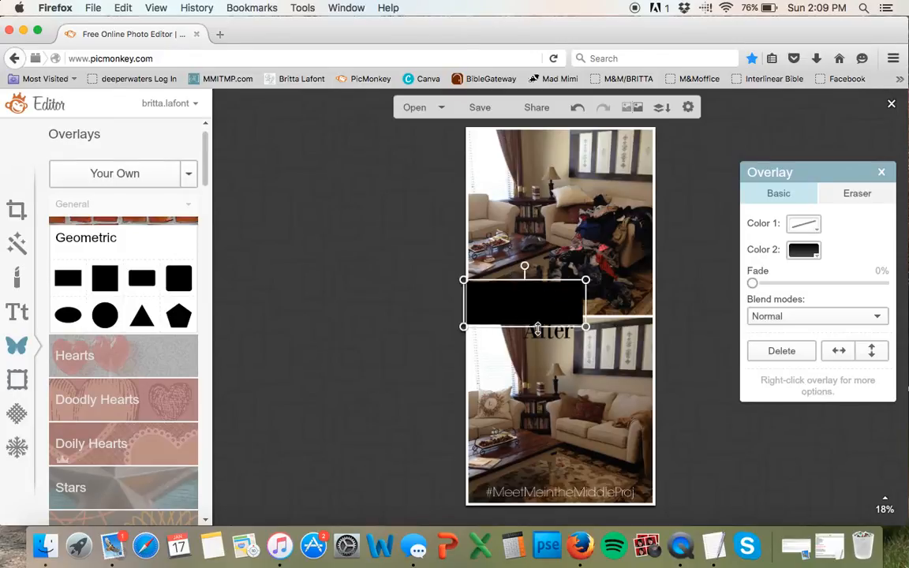
drag(537, 326, 547, 353)
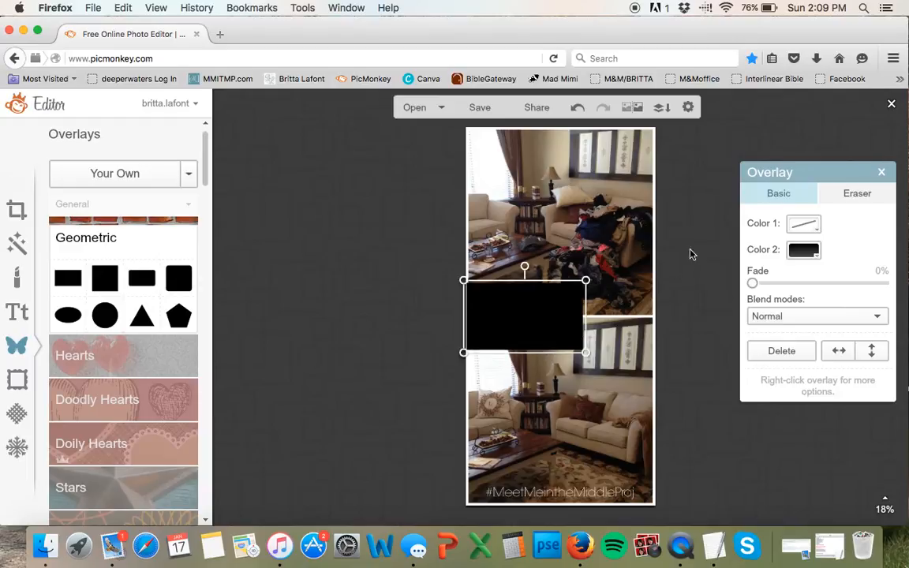
click(806, 254)
click(894, 273)
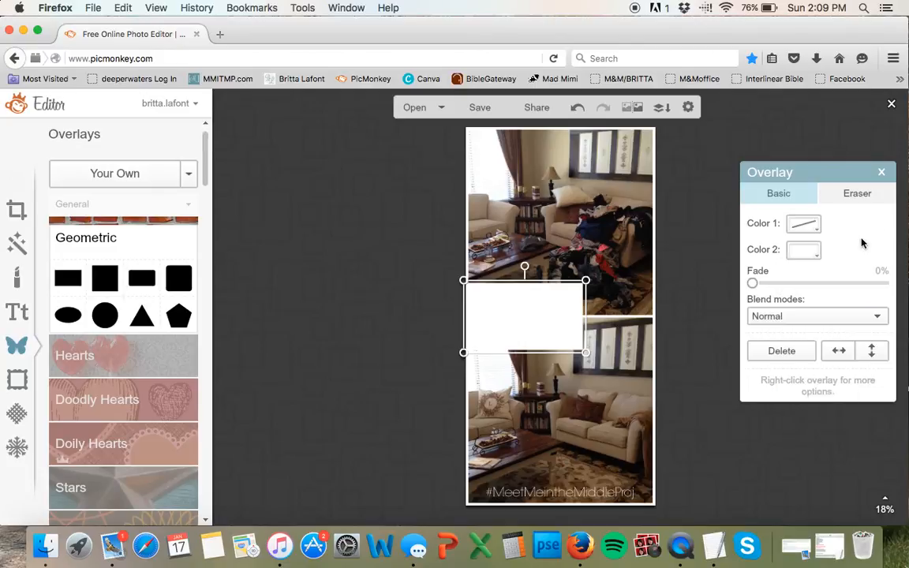
- Set the white rectangle overlay's fade to 45% and send it to the back, behind the "Before &" and "After" texts
drag(753, 285, 812, 290)
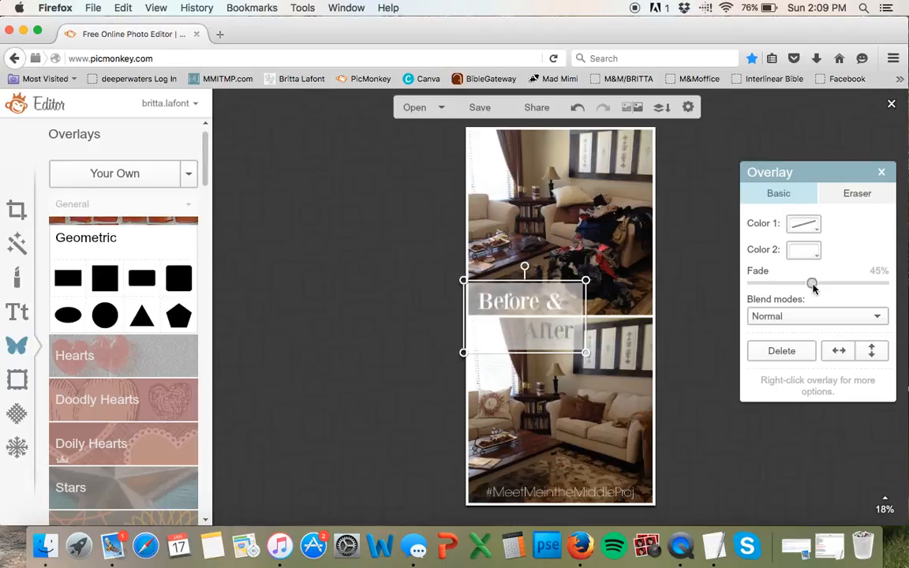
click(565, 364)
right_click(568, 304)
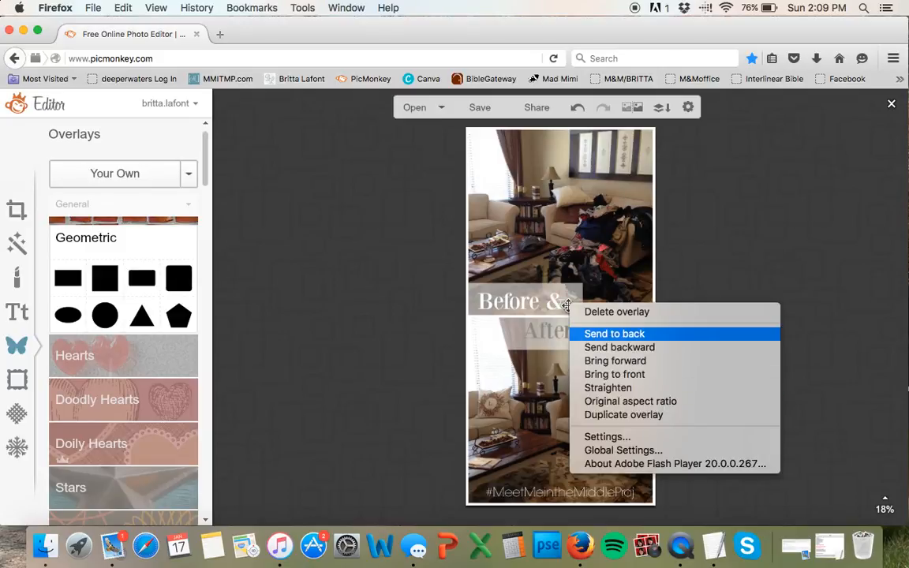
click(620, 334)
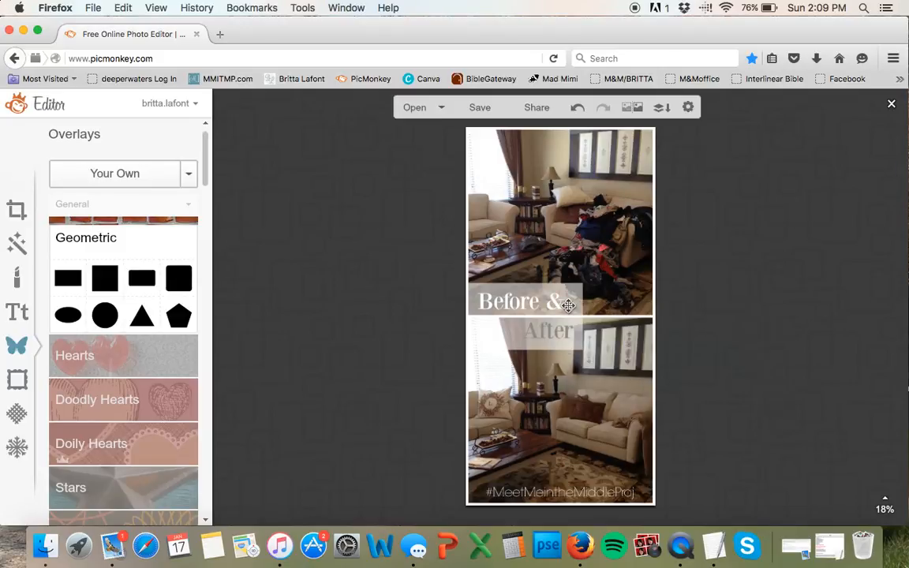
click(583, 393)
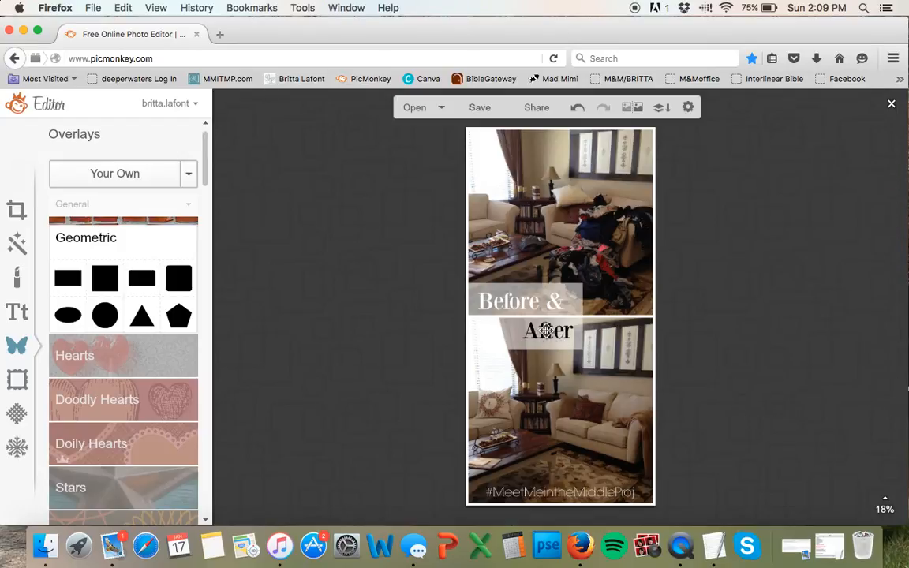
- Shift the rectangle overlay down to uncover the "Before &" text and recolor that text near-black (040404)
click(524, 302)
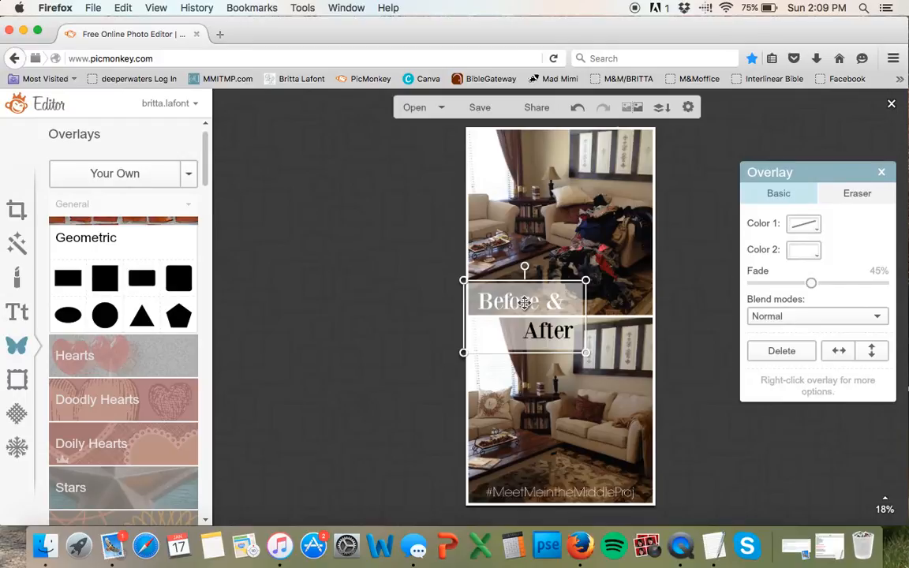
drag(524, 302, 523, 319)
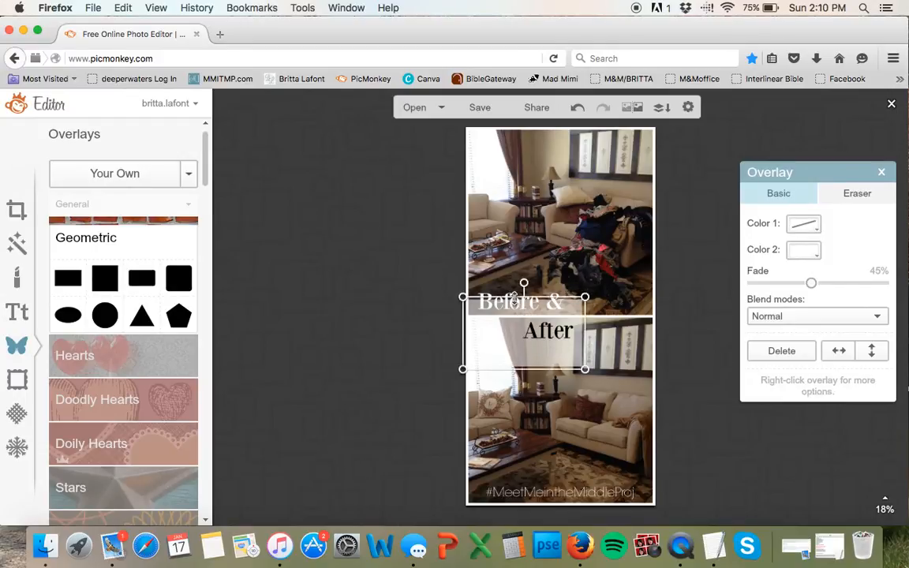
click(501, 294)
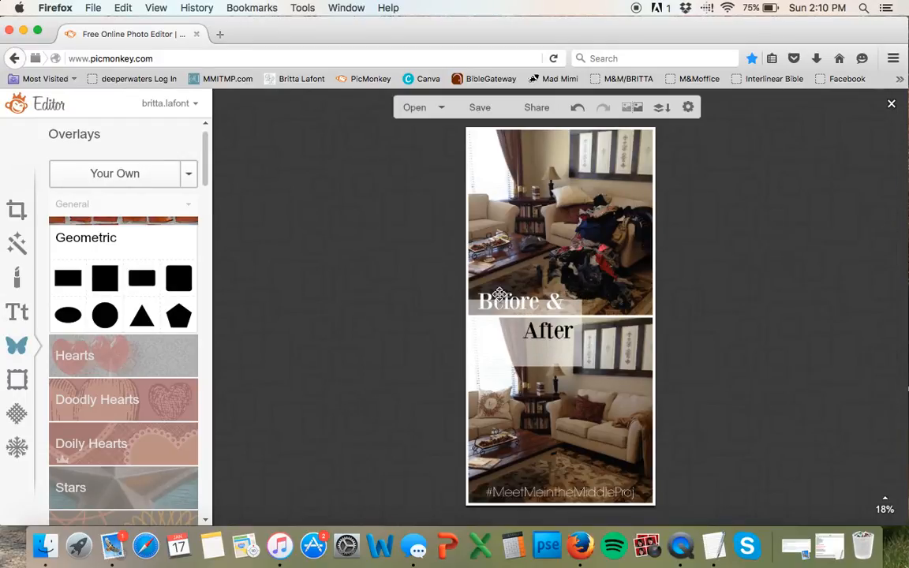
click(488, 294)
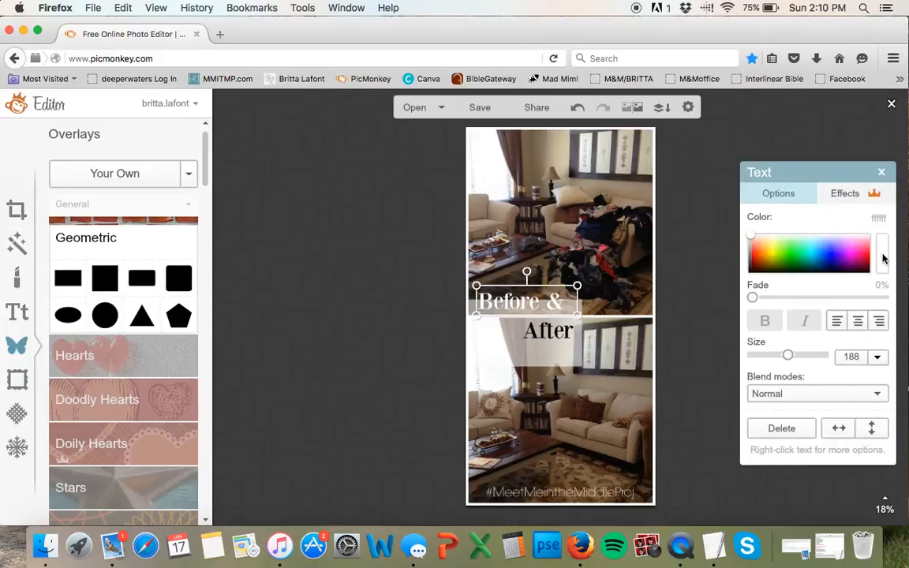
drag(752, 239, 747, 275)
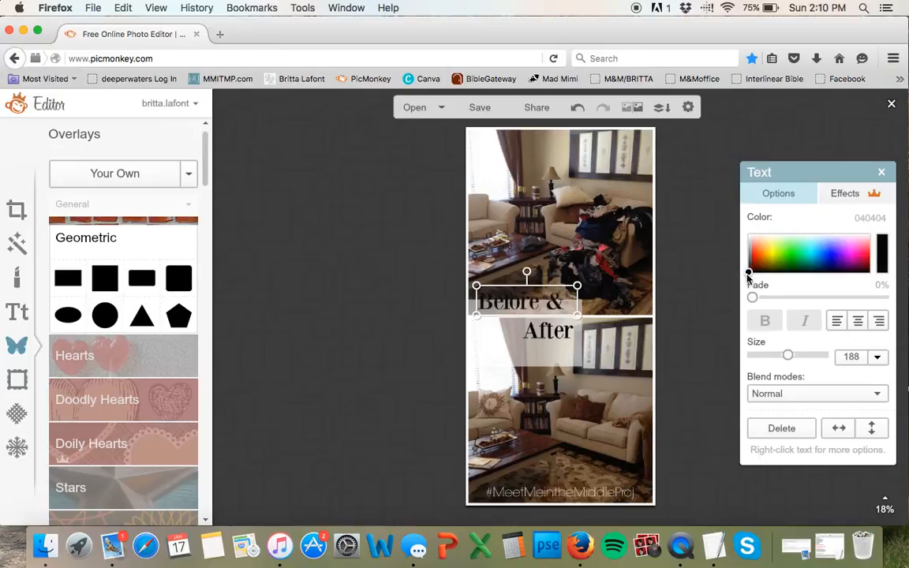
- Move the rectangle overlay back up so it sits behind both "Before &" and "After", and deselect it
click(548, 349)
drag(548, 349, 547, 330)
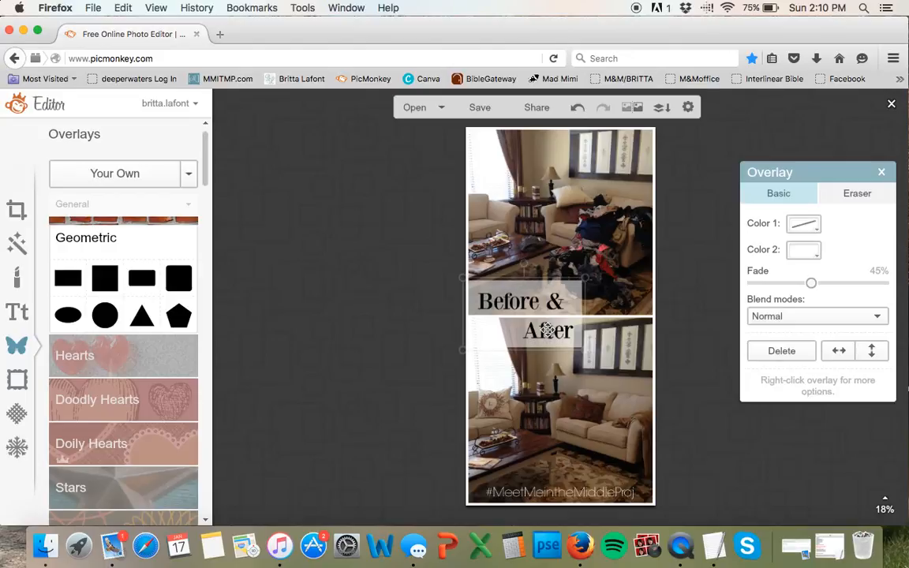
click(597, 385)
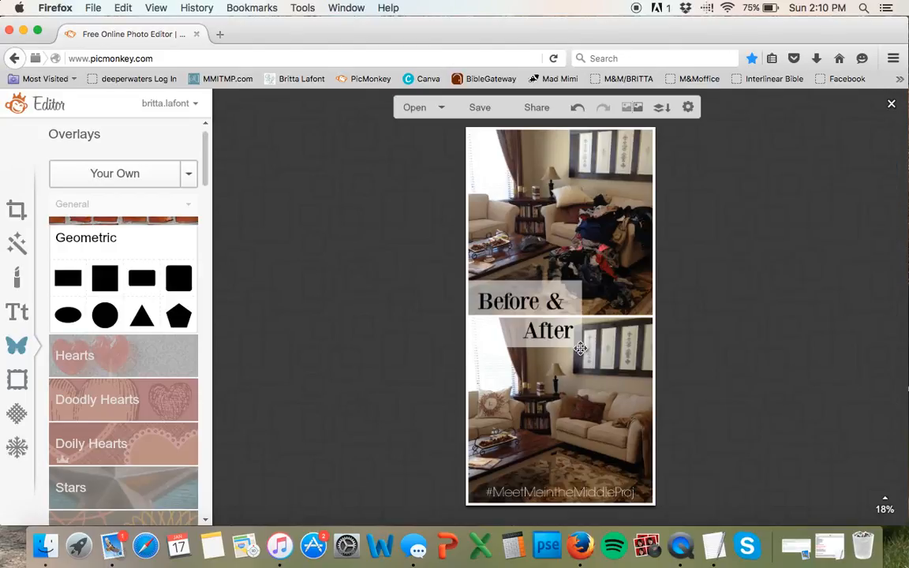
- Add a Geometric ellipse overlay over the title and delete the white rectangle overlay
click(532, 288)
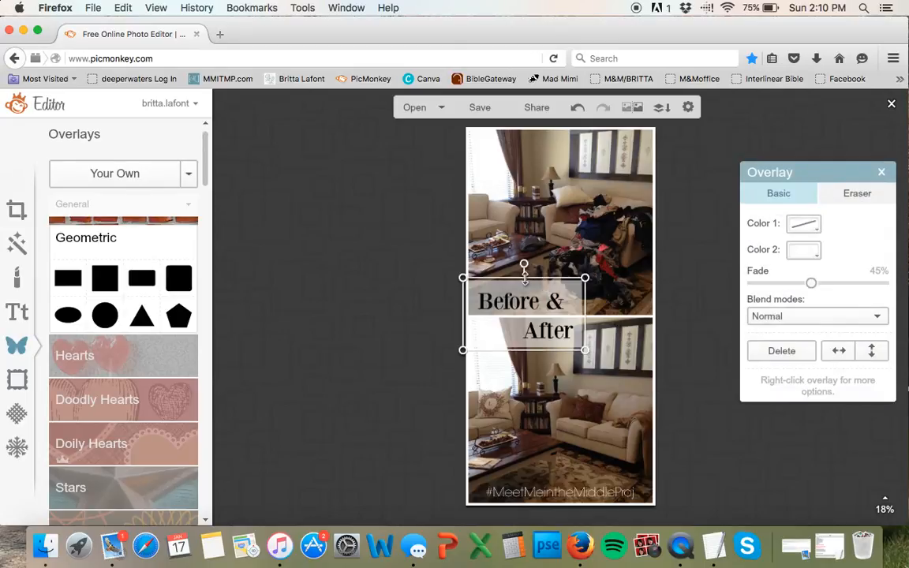
click(75, 308)
click(477, 304)
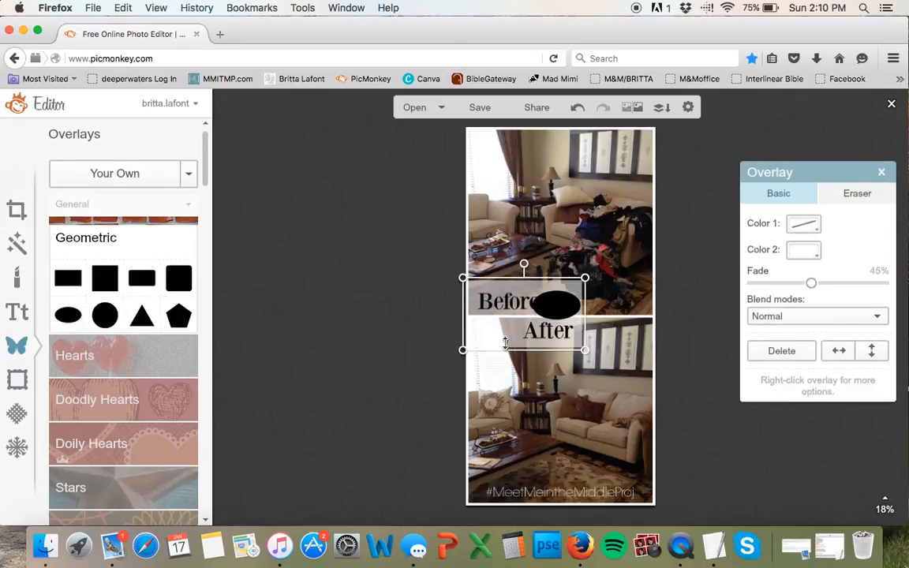
click(505, 343)
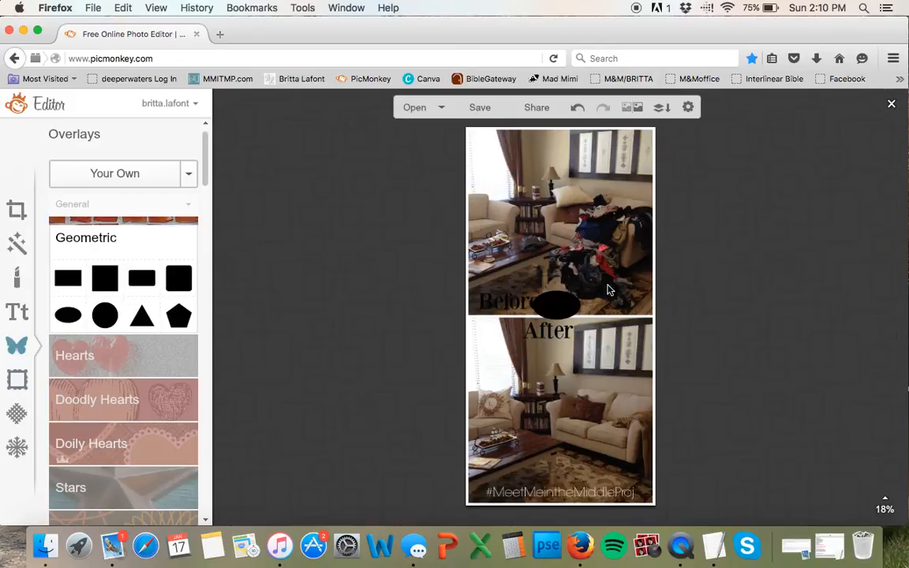
- Set Color 2 of the ellipse overlay to white
click(554, 305)
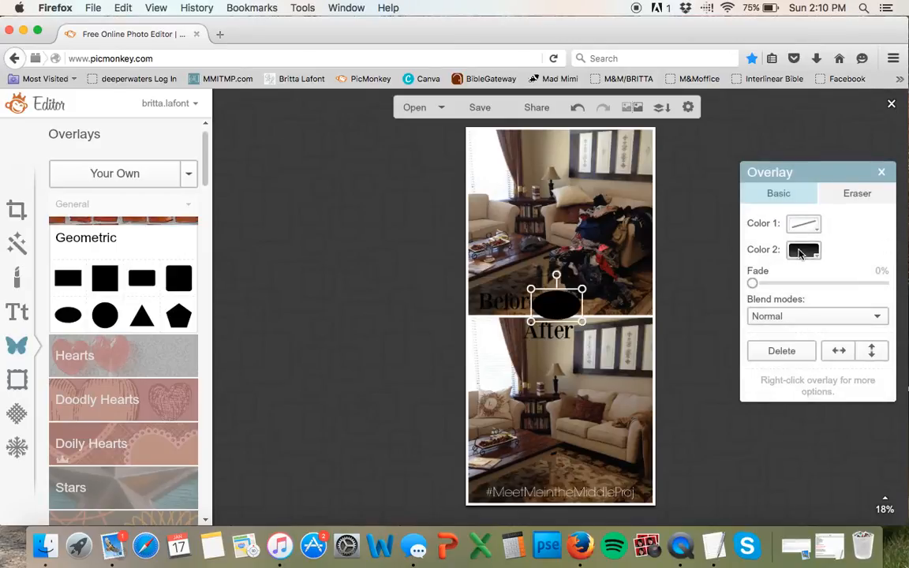
click(802, 250)
click(893, 275)
click(864, 238)
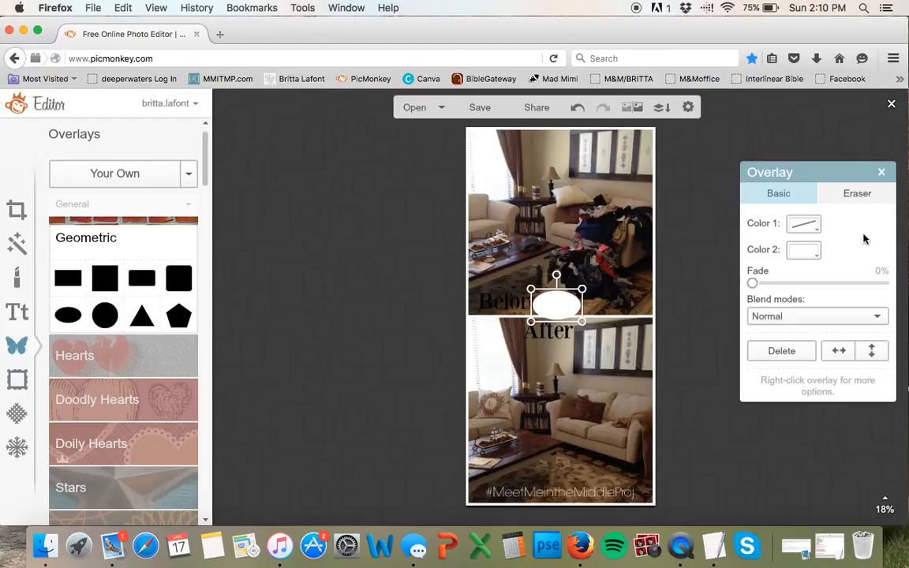
- Stretch the white ellipse and position it to cover both the "Before &" and "After" texts
drag(531, 305, 463, 311)
drag(581, 322, 597, 349)
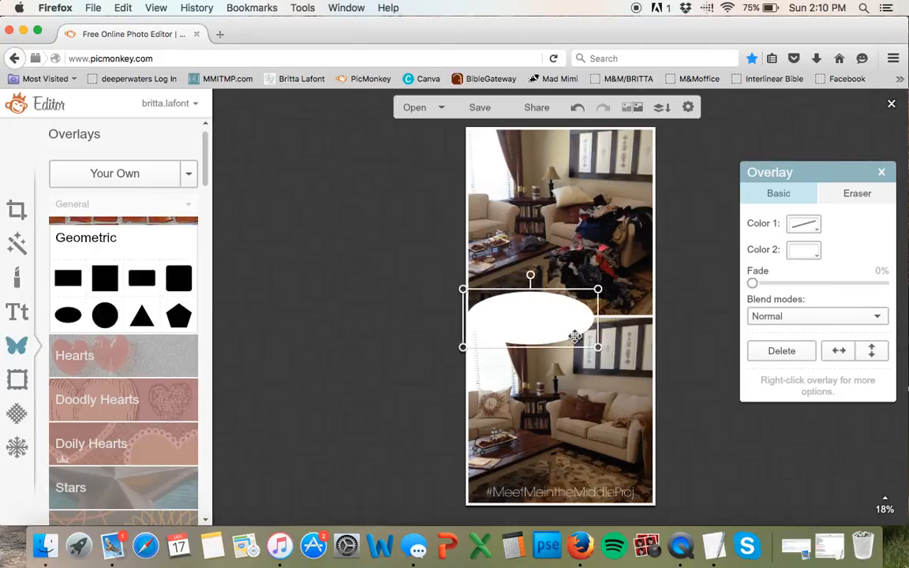
drag(461, 287, 455, 272)
mouse_move(532, 325)
mouse_down()
mouse_move(514, 325)
mouse_move(535, 327)
mouse_up()
- Set the ellipse overlay's fade to 38%, send it to the back behind the title texts, and deselect it
drag(753, 286, 804, 284)
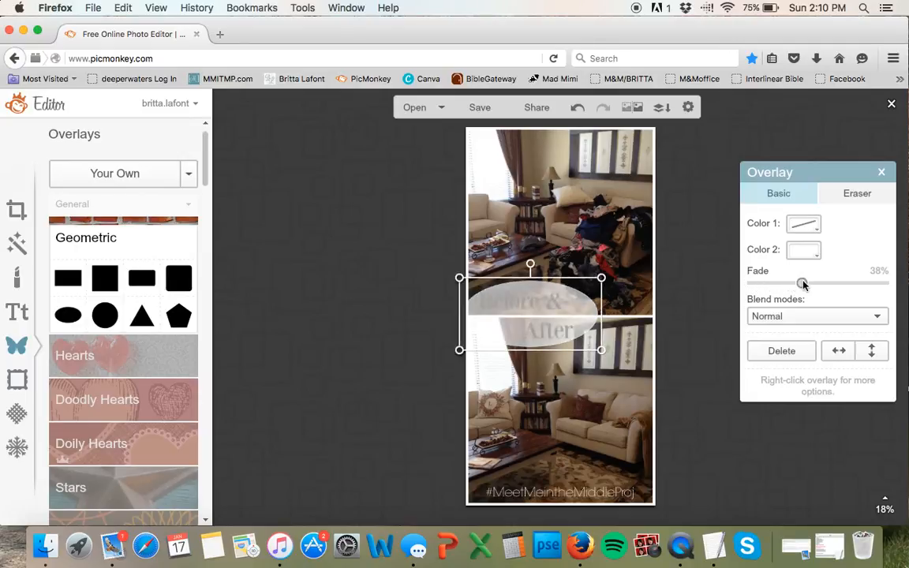
click(621, 391)
click(578, 314)
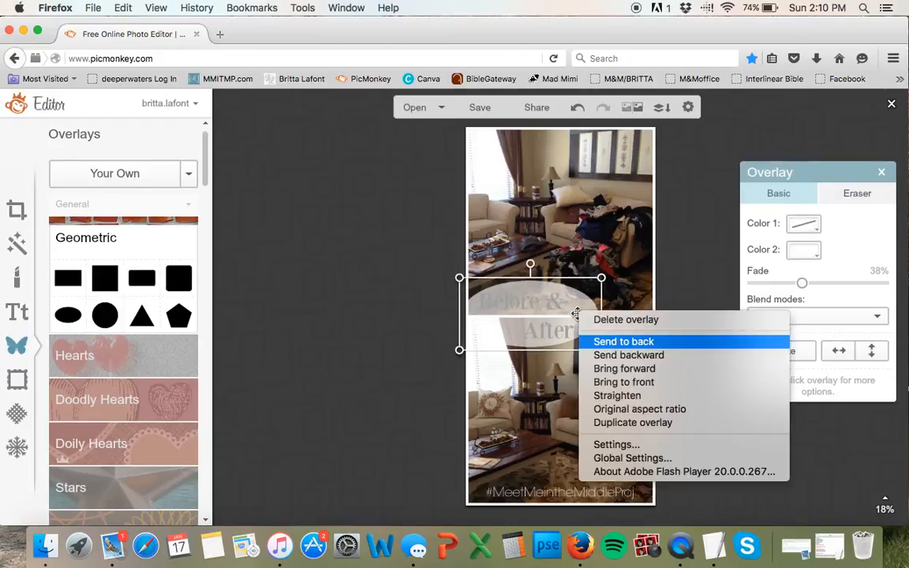
click(584, 419)
click(584, 420)
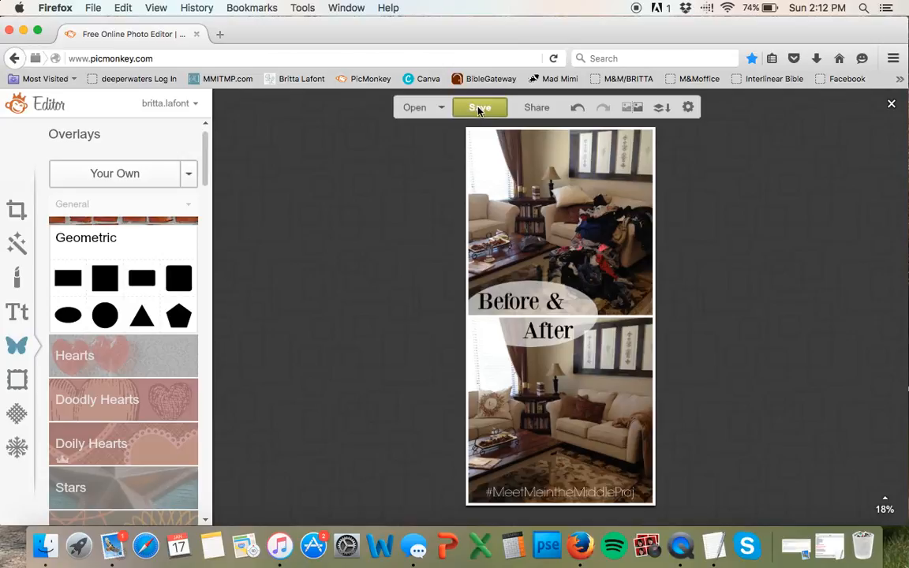
click(683, 544)
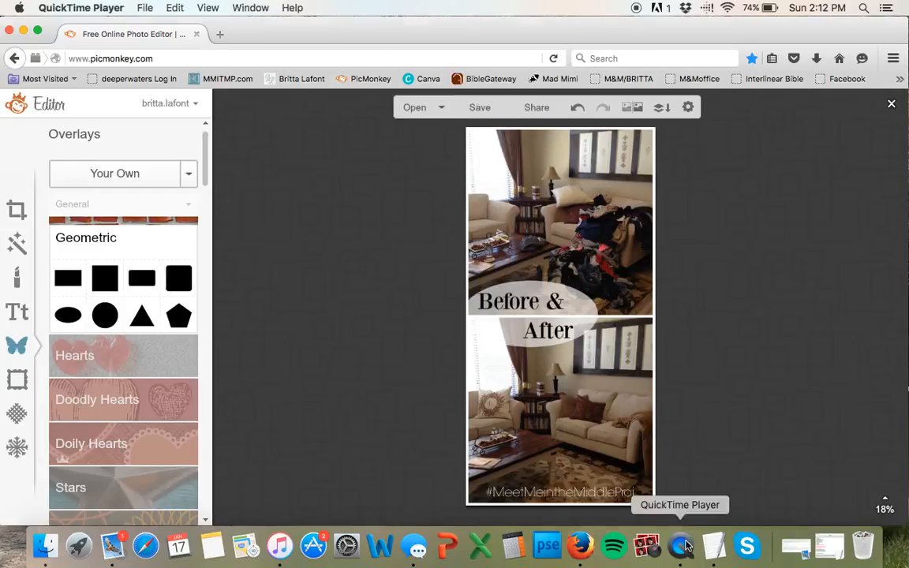
right_click(683, 544)
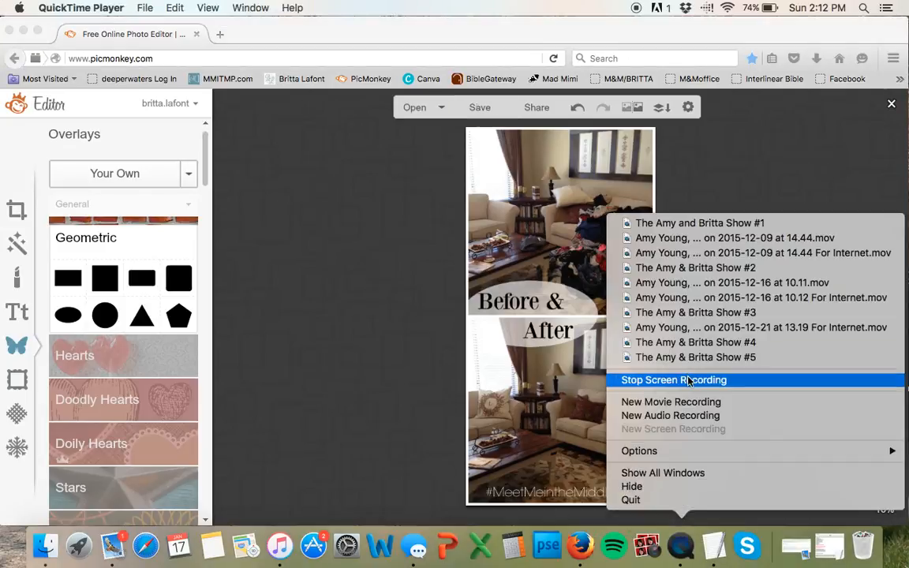